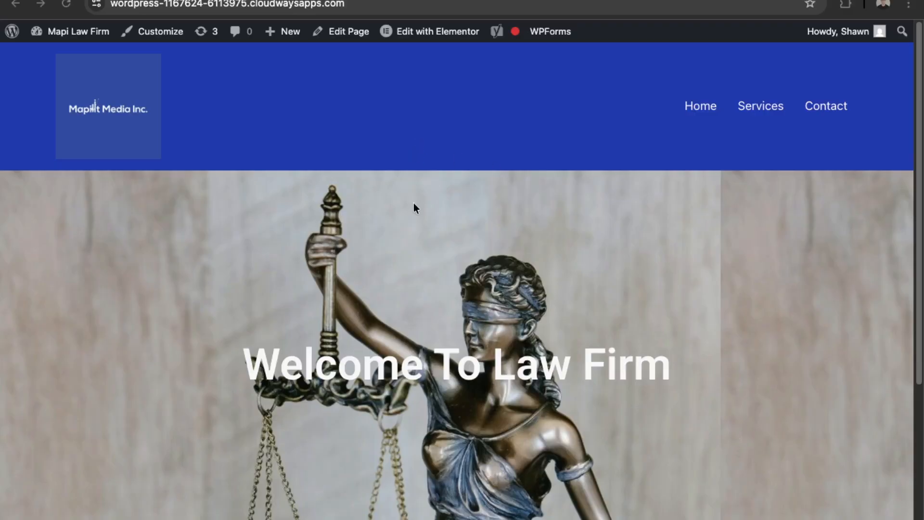
# Step: Open the page for adding plugins in the site's admin dashboard
pyautogui.scroll(-8, 414, 206)
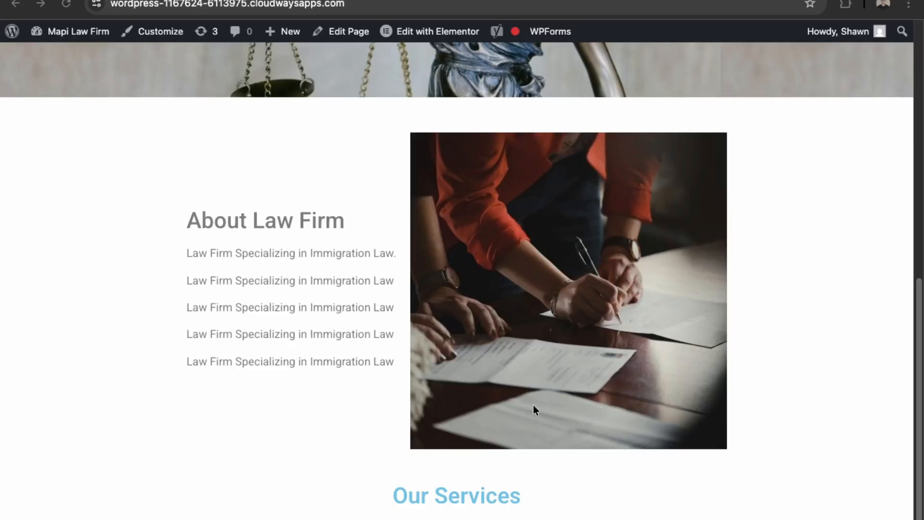
pyautogui.scroll(10, 298, 313)
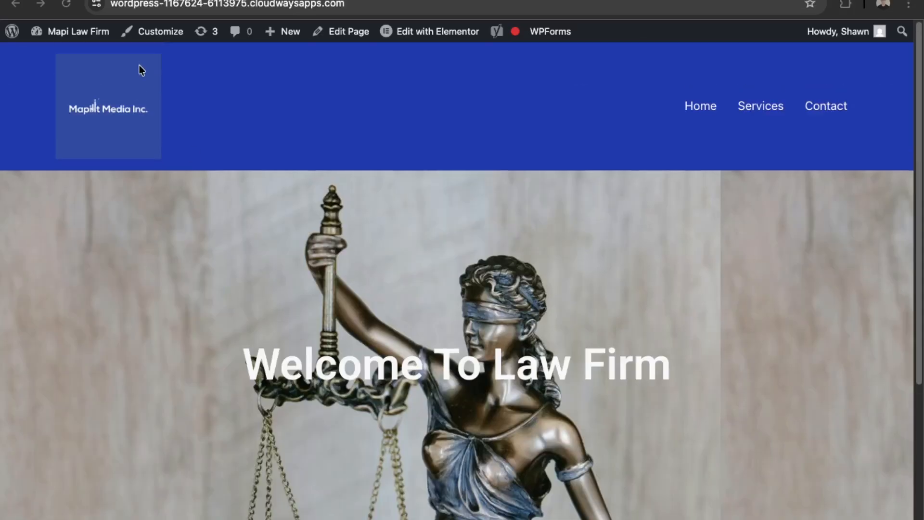
pyautogui.click(95, 36)
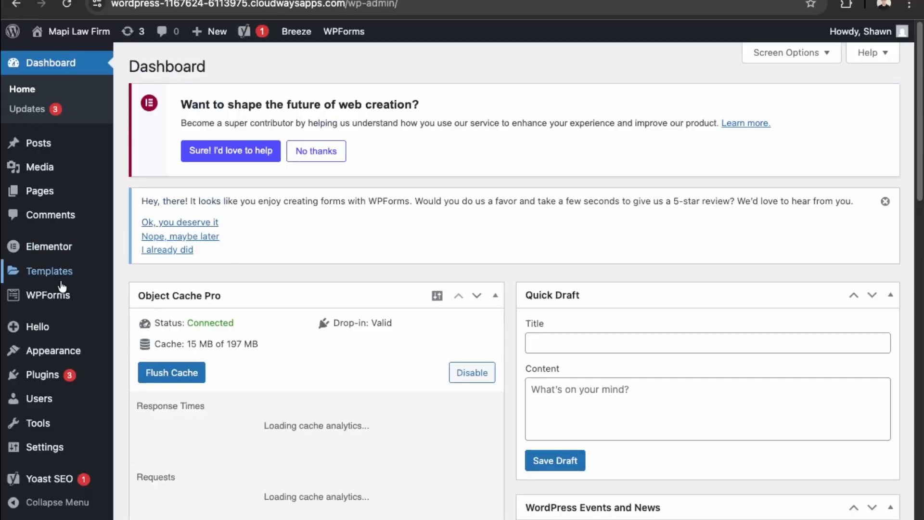
pyautogui.moveTo(62, 285)
pyautogui.moveTo(75, 258)
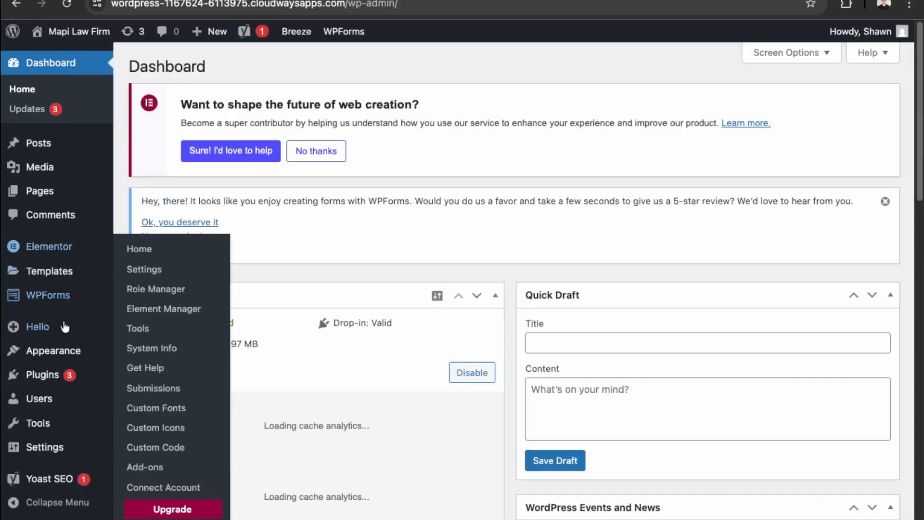
pyautogui.moveTo(59, 379)
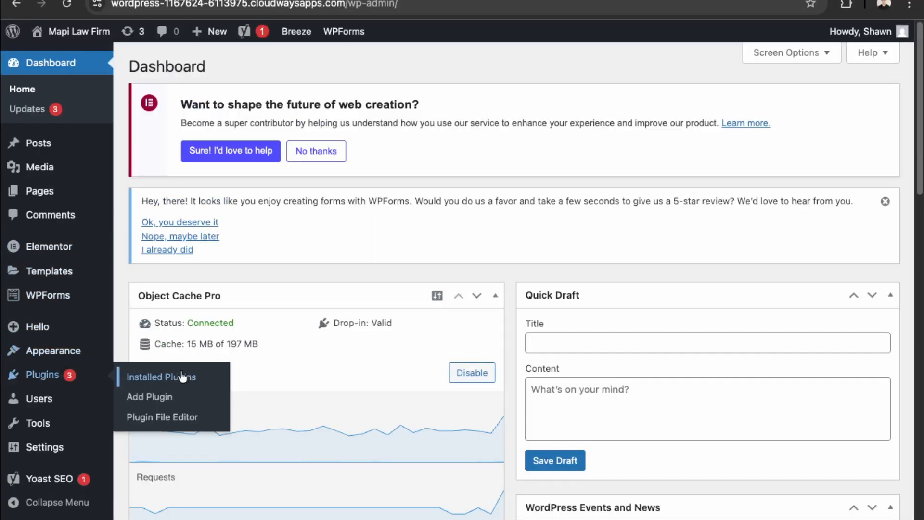
pyautogui.click(164, 402)
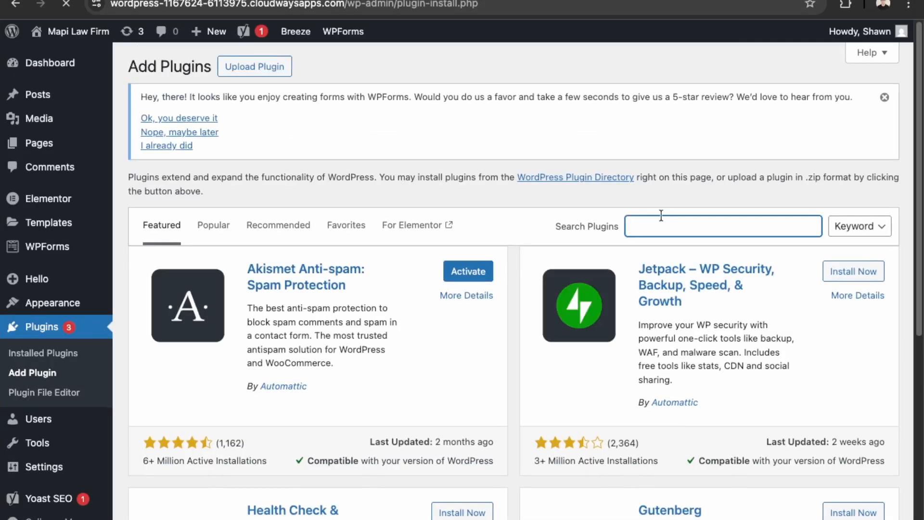
# Step: Search the plugin directory for woocommerce, then install and activate the WooCommerce plugin
pyautogui.write('woocommerce')
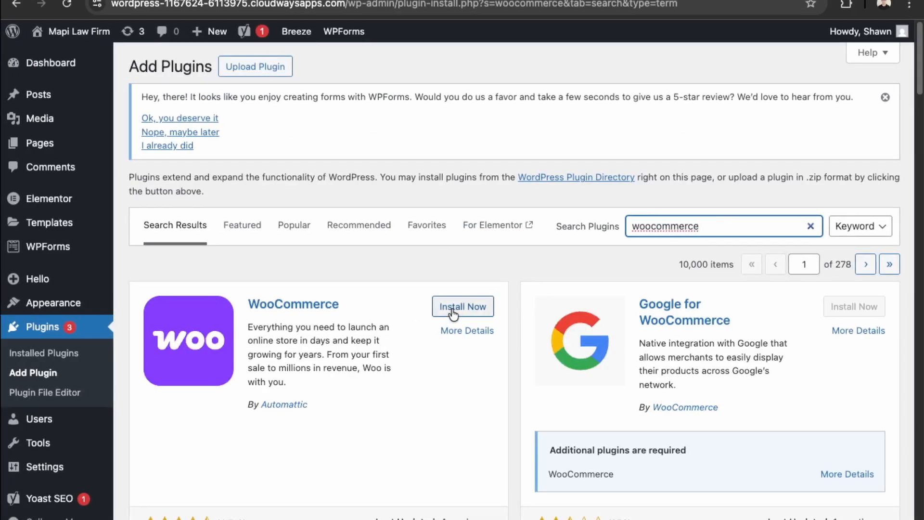
pyautogui.click(459, 308)
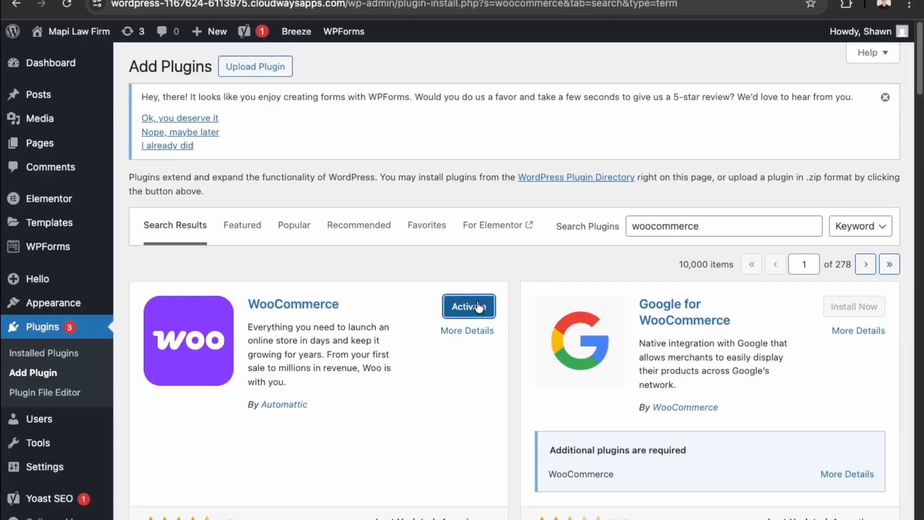
pyautogui.click(479, 306)
# Step: Start WooCommerce's guided store setup and submit the store details with Other as the type of products or services sold
pyautogui.scroll(-10, 371, 432)
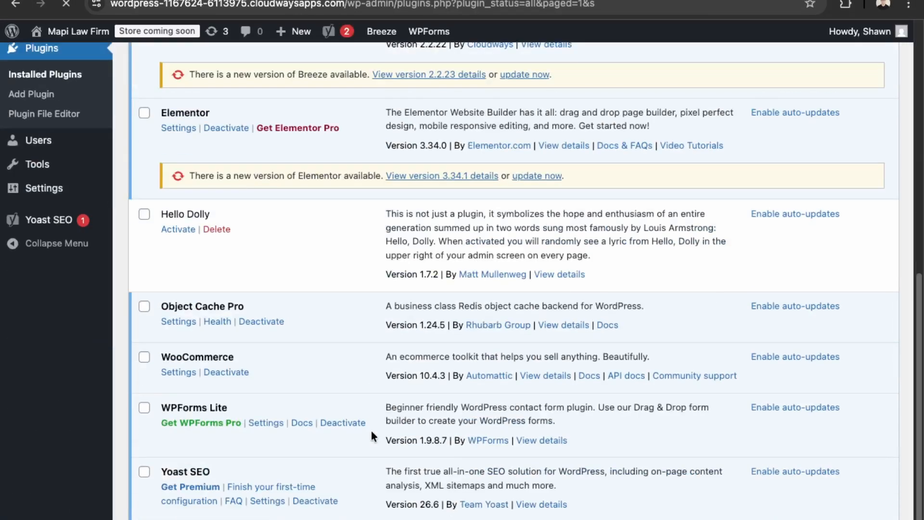
pyautogui.scroll(4, 376, 423)
pyautogui.scroll(5, 588, 481)
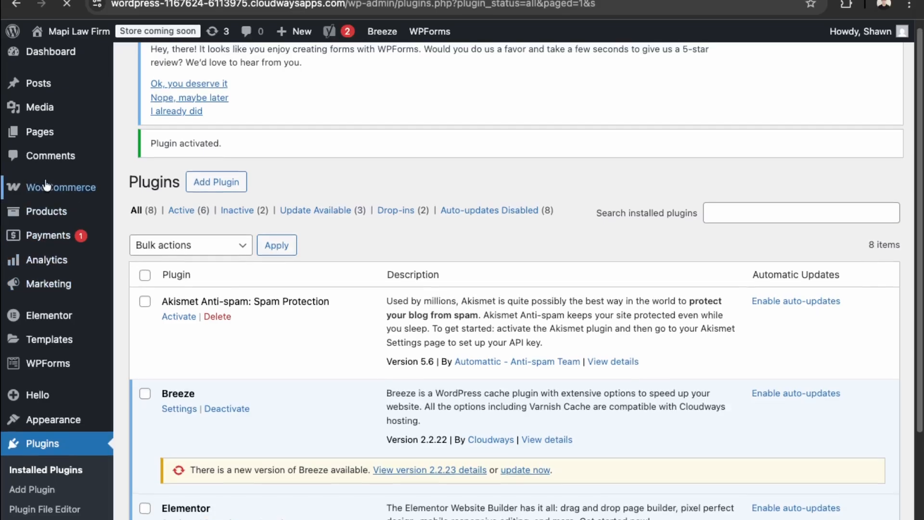
pyautogui.moveTo(46, 186)
pyautogui.click(147, 192)
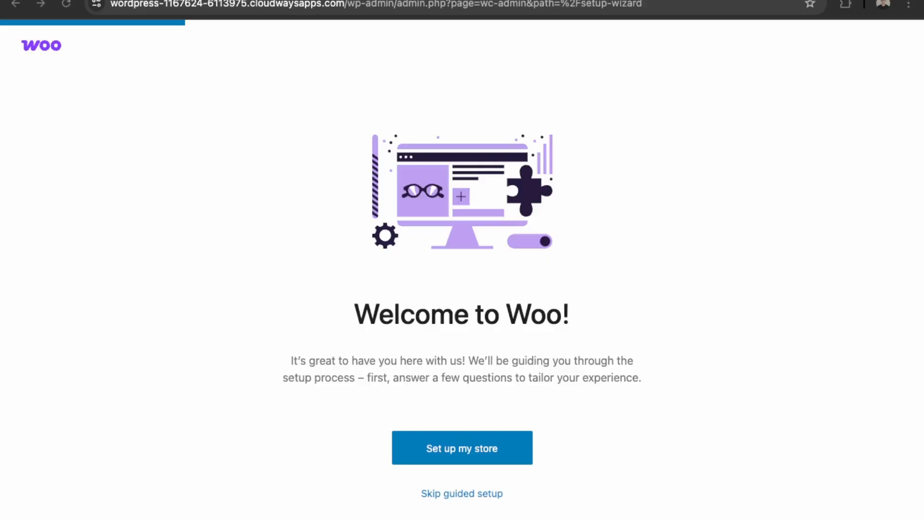
pyautogui.click(427, 453)
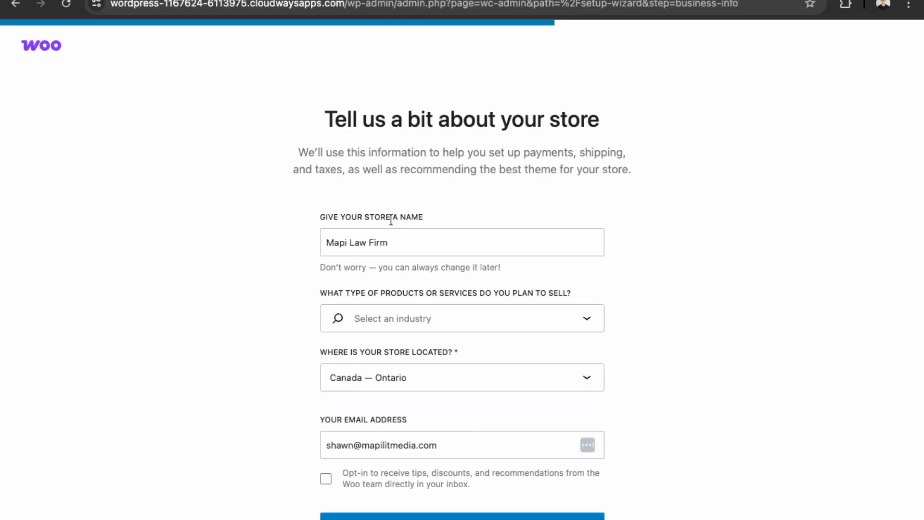
pyautogui.click(446, 329)
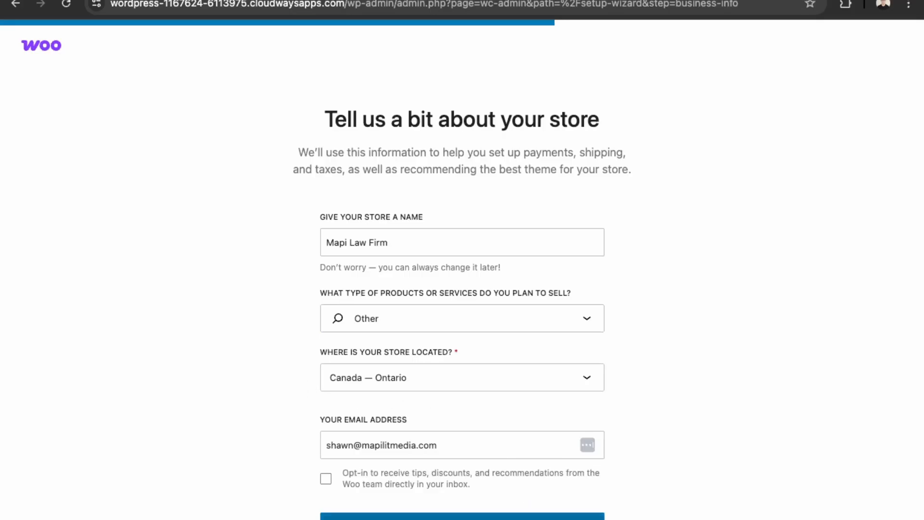
pyautogui.click(526, 517)
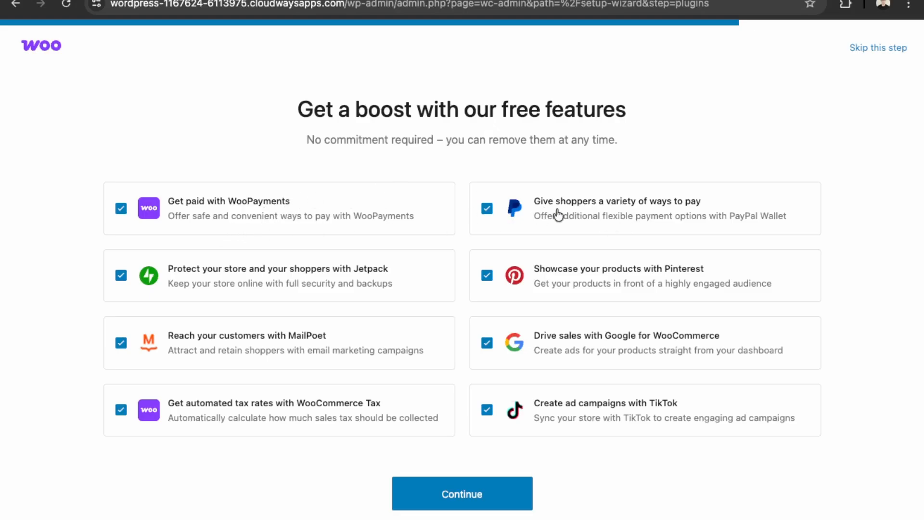
# Step: Keep only WooPayments, WooCommerce Tax and Pinterest selected among the setup's free features
pyautogui.click(486, 209)
pyautogui.click(488, 277)
pyautogui.click(488, 343)
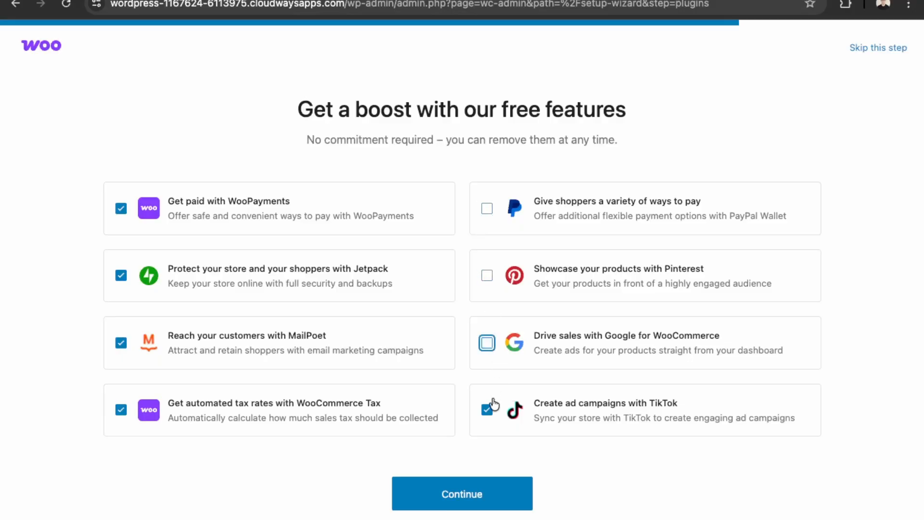
pyautogui.click(487, 409)
pyautogui.click(121, 410)
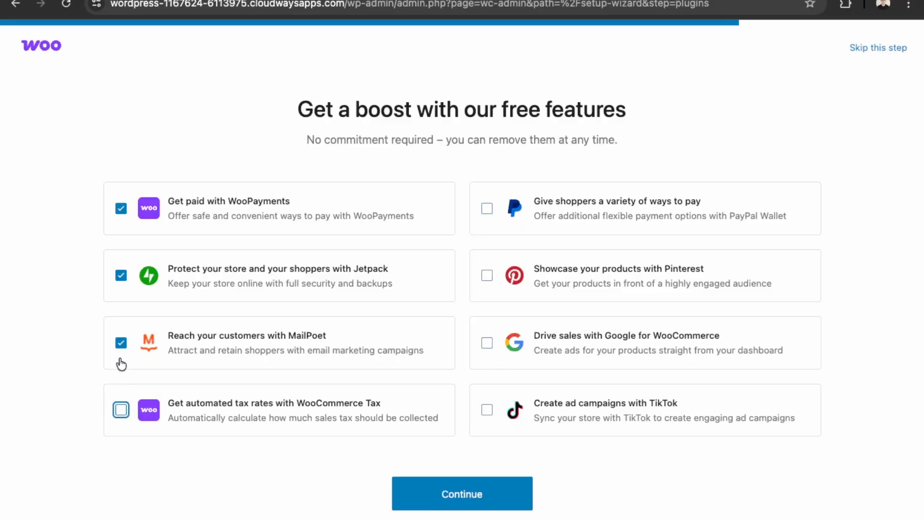
pyautogui.click(120, 343)
pyautogui.click(113, 272)
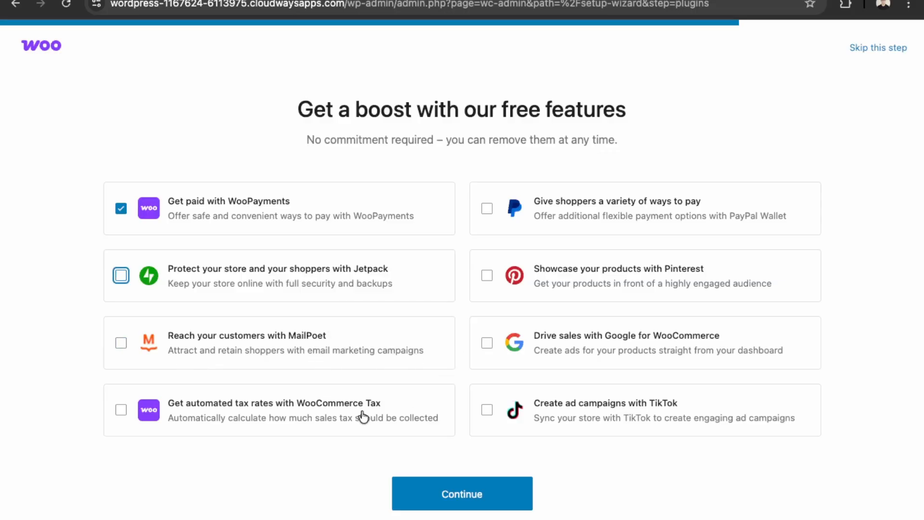
pyautogui.click(233, 420)
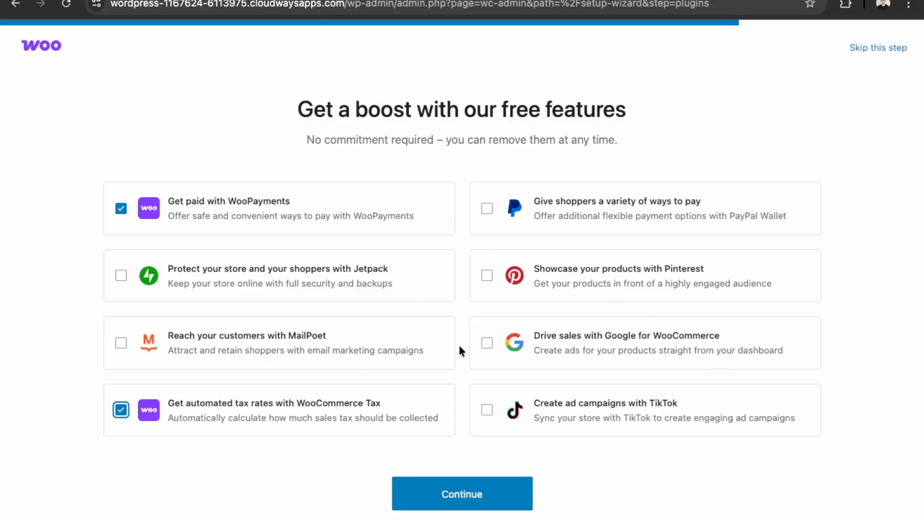
pyautogui.moveTo(459, 346); pyautogui.dragTo(600, 449)
pyautogui.click(818, 270)
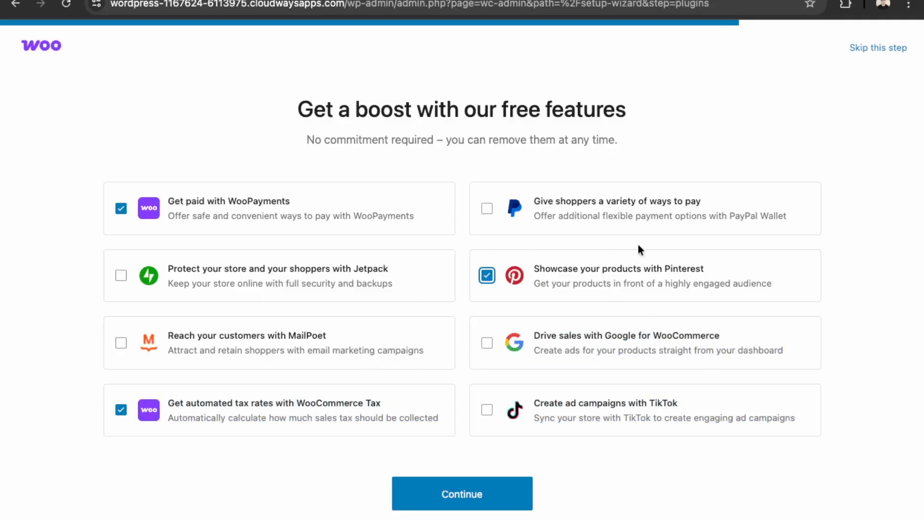
# Step: Continue with the chosen features and decline creating a WordPress.com account
pyautogui.click(486, 498)
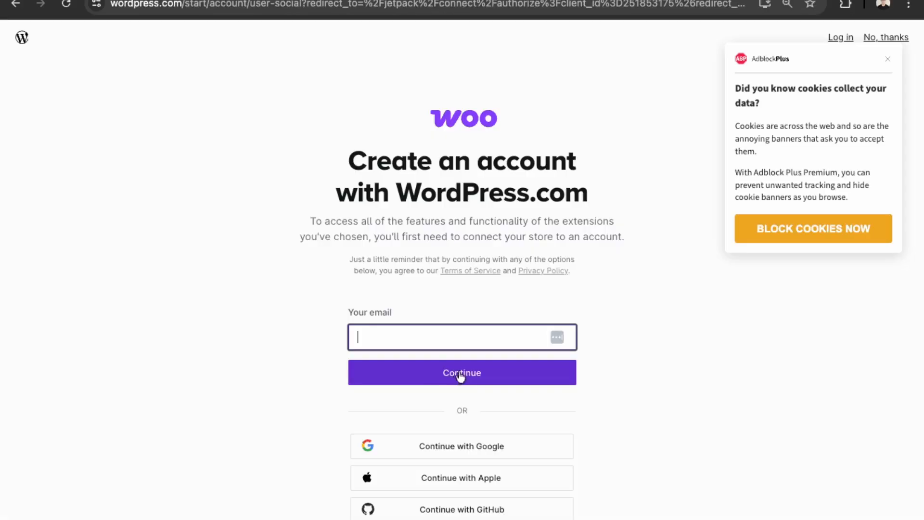
pyautogui.click(889, 59)
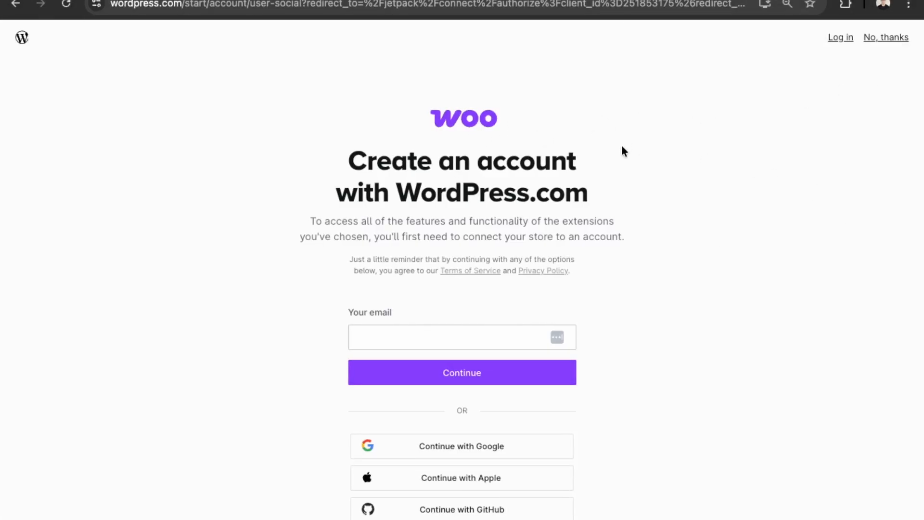
pyautogui.click(883, 41)
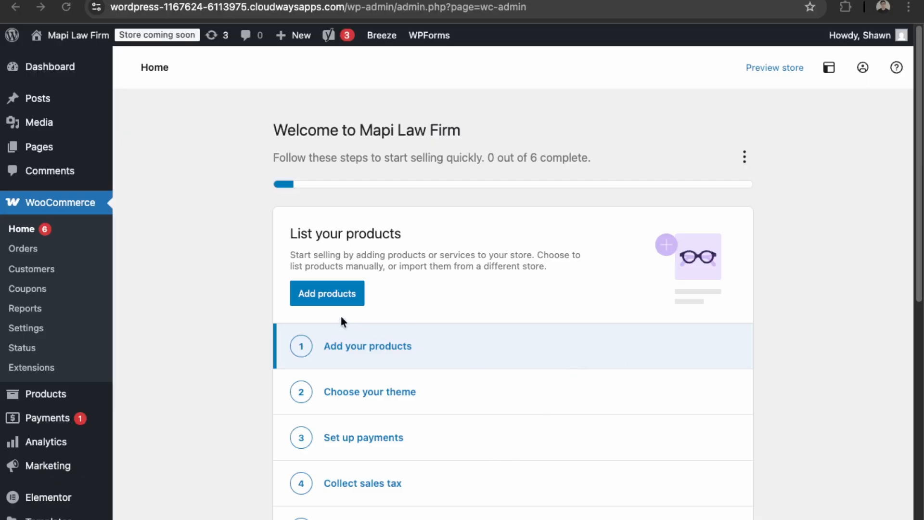
# Step: Start adding a product of the Digital product type from the store's setup checklist
pyautogui.click(339, 297)
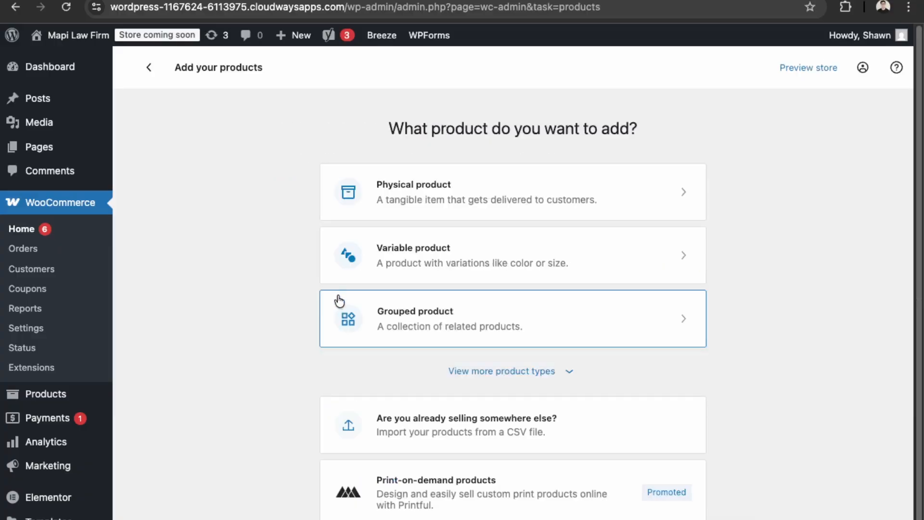
pyautogui.click(553, 377)
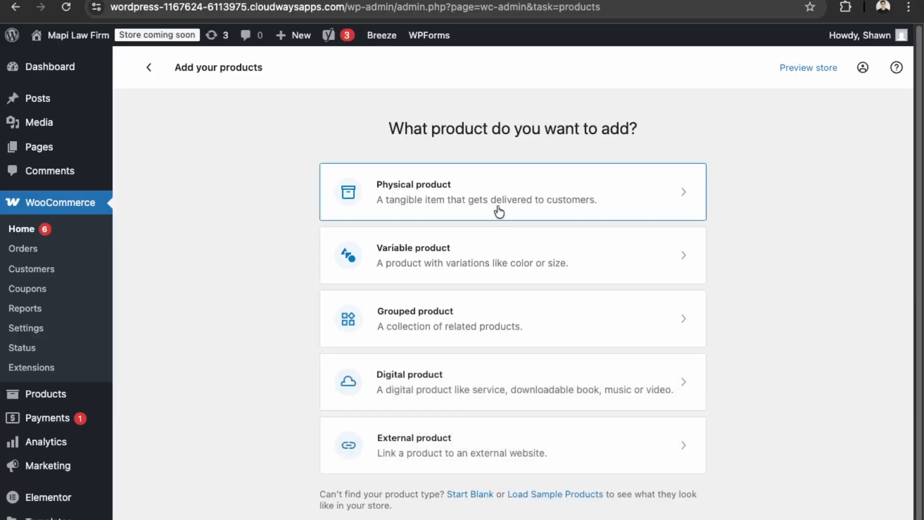
pyautogui.click(504, 385)
pyautogui.click(355, 387)
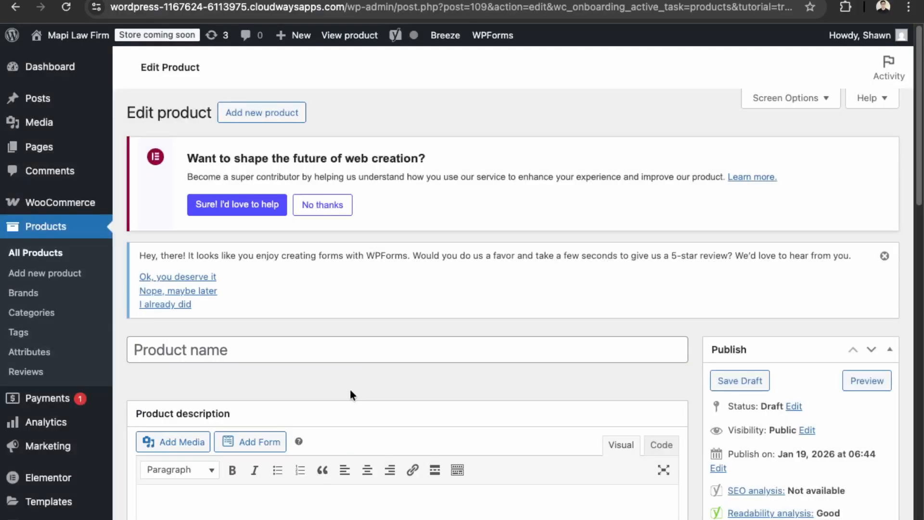
# Step: Dismiss the Elementor contribution and WPForms review notices on the product editing page
pyautogui.scroll(-3, 352, 395)
pyautogui.scroll(3, 567, 258)
pyautogui.click(344, 209)
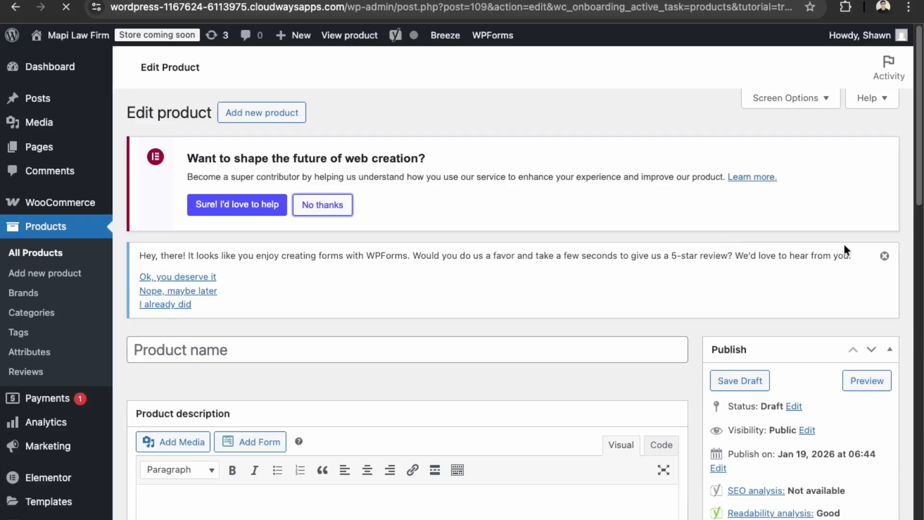
pyautogui.click(884, 256)
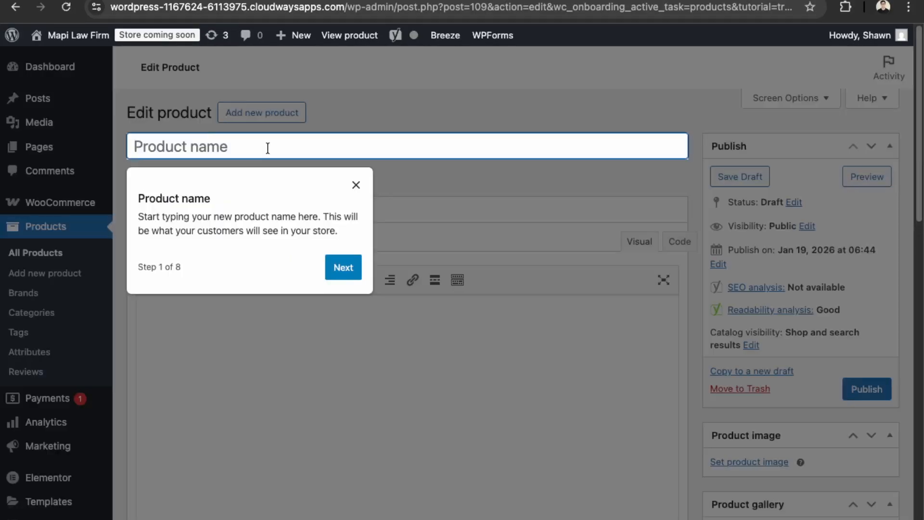
# Step: Name the product "Immigration Consultation - 1 hour"
pyautogui.write('Immigr')
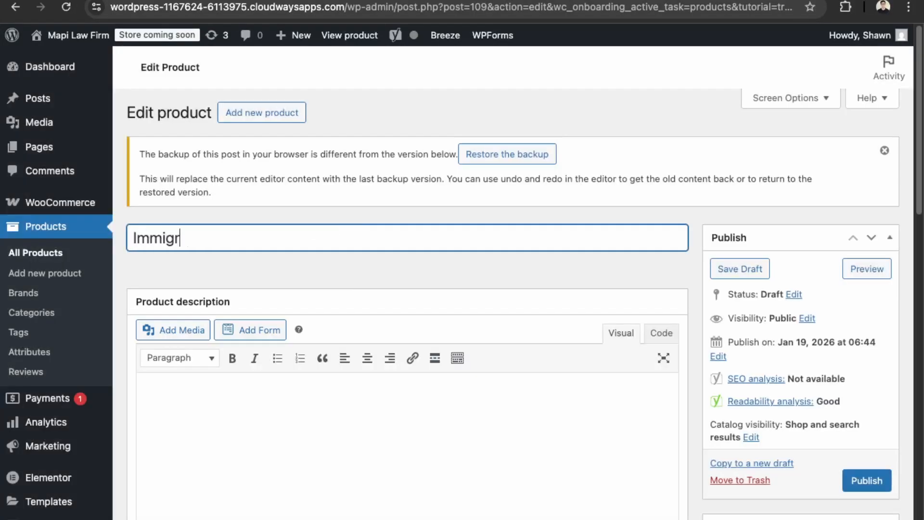
pyautogui.write('ation Consultation - 1 gho')
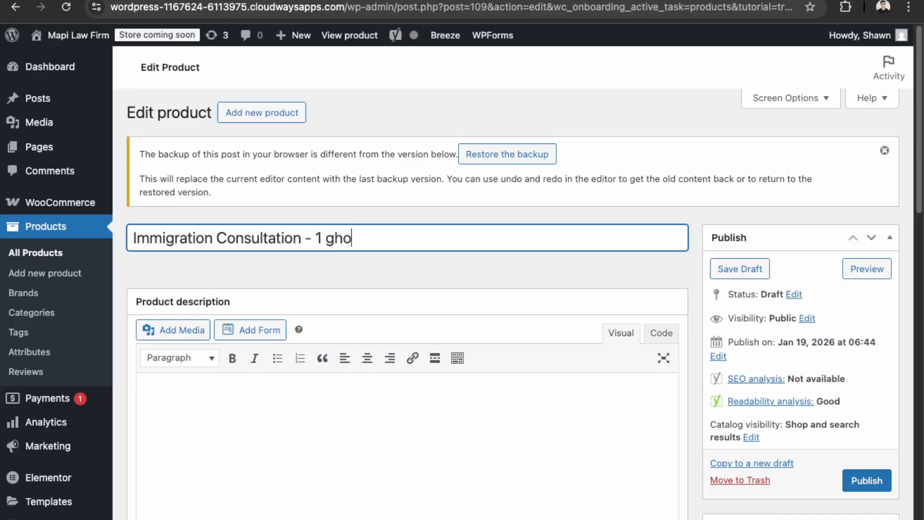
pyautogui.press('BackSpace')
pyautogui.press('BackSpace')
pyautogui.press('BackSpace')
pyautogui.write('hour')
# Step: Enter "In office or zoom consultation - 1 hour" as the product description
pyautogui.scroll(-5, 289, 234)
pyautogui.scroll(5, 289, 235)
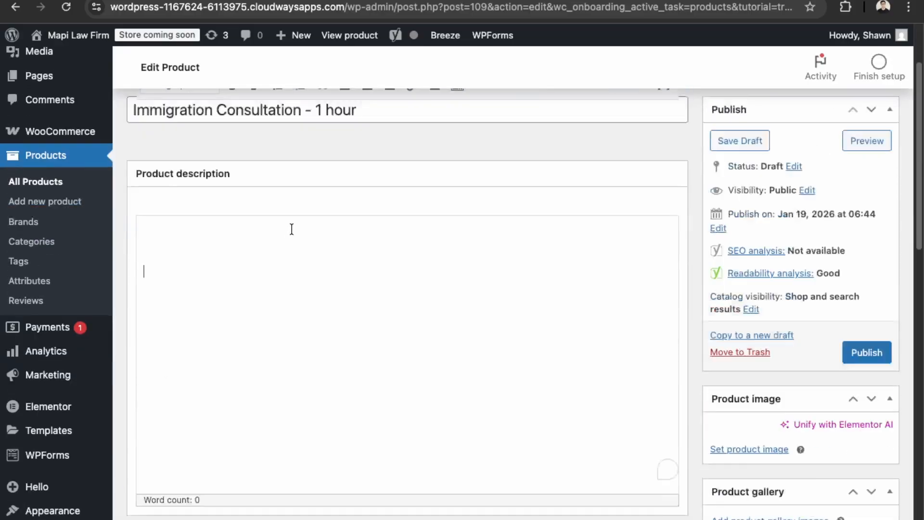
pyautogui.press('Tab')
pyautogui.write('In ')
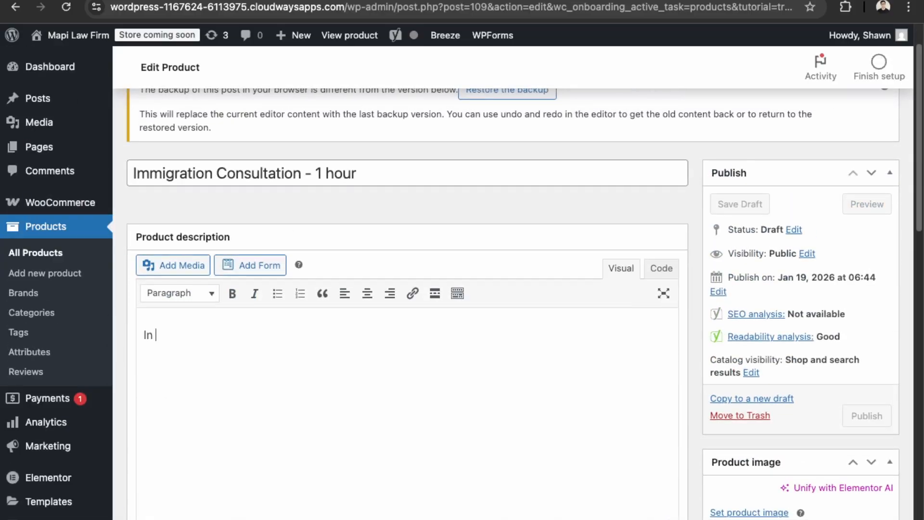
pyautogui.write('office of zoom')
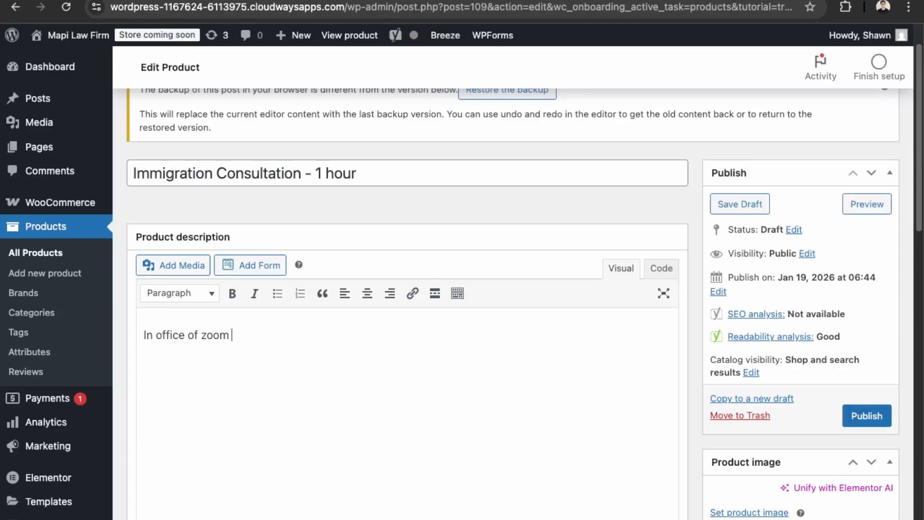
pyautogui.press('BackSpace')
pyautogui.press('BackSpace')
pyautogui.press('BackSpace')
pyautogui.press('BackSpace')
pyautogui.press('BackSpace')
pyautogui.press('BackSpace')
pyautogui.write('r zoom consultation - 1 hour')
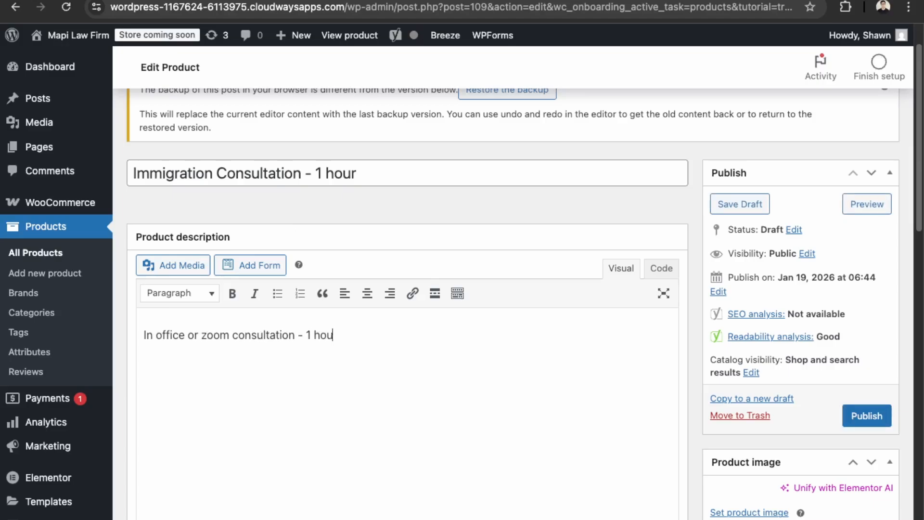
pyautogui.press('Return')
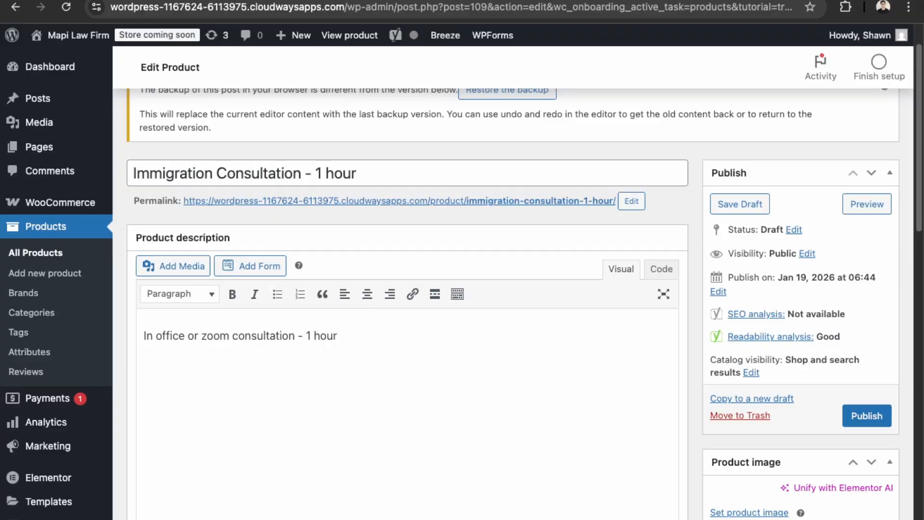
# Step: Set the photo of stacked law books from the media library as the product image
pyautogui.click(741, 512)
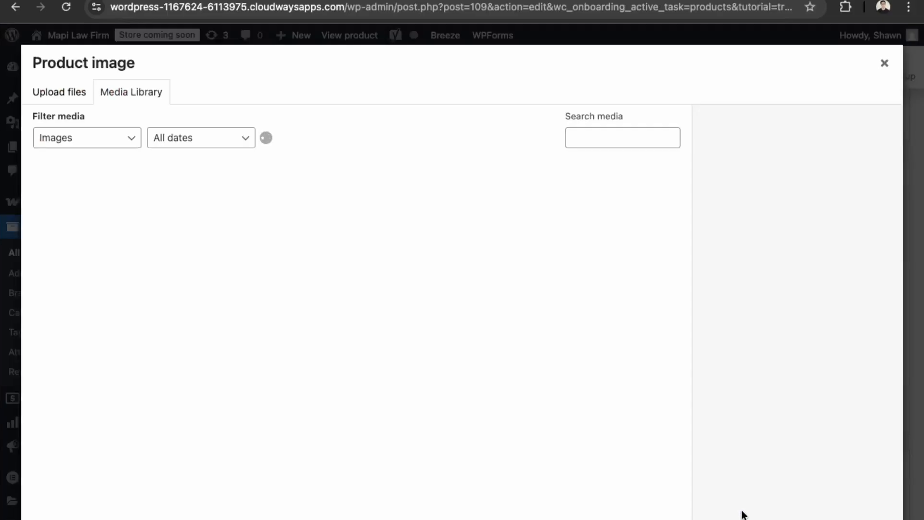
pyautogui.click(282, 169)
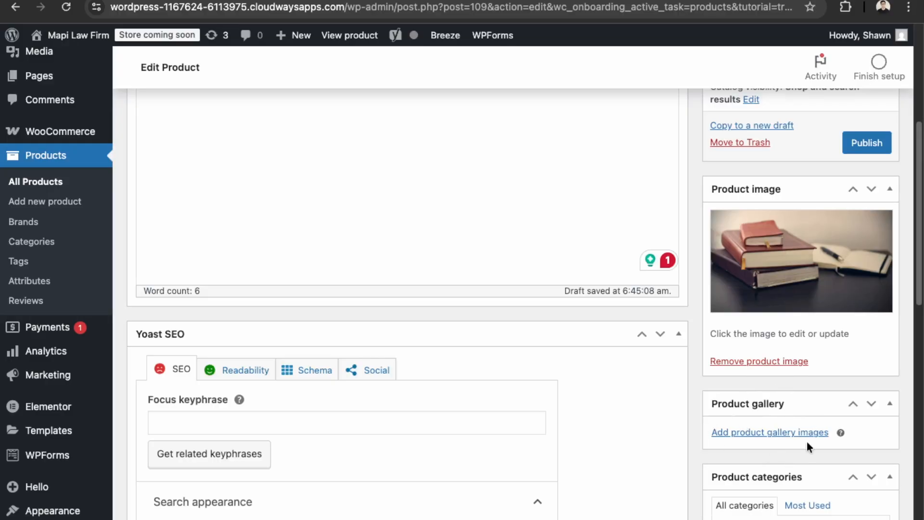
# Step: Start a new product category and enter "Law" as its name
pyautogui.scroll(-2, 524, 304)
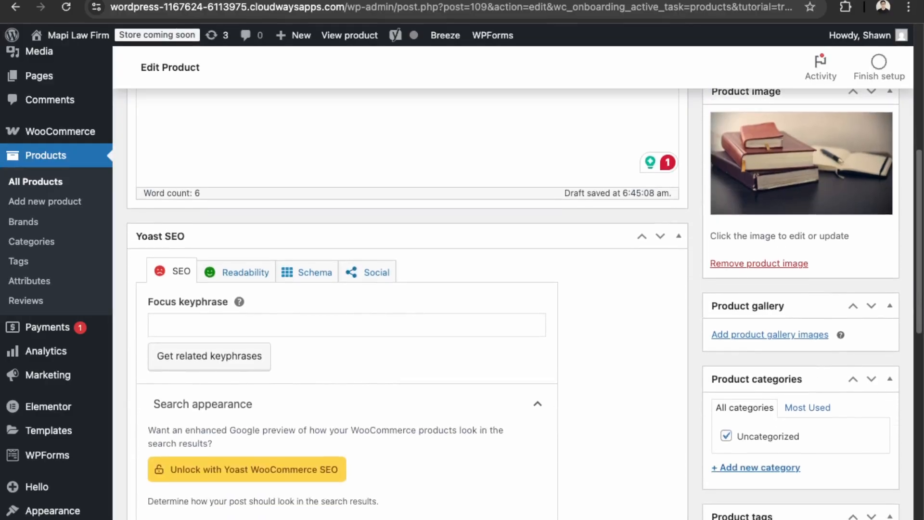
pyautogui.click(795, 468)
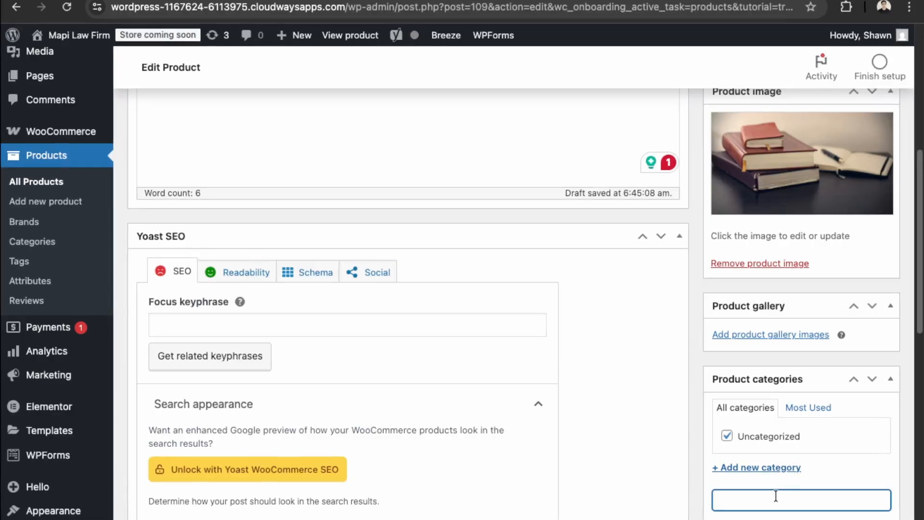
pyautogui.write('Law')
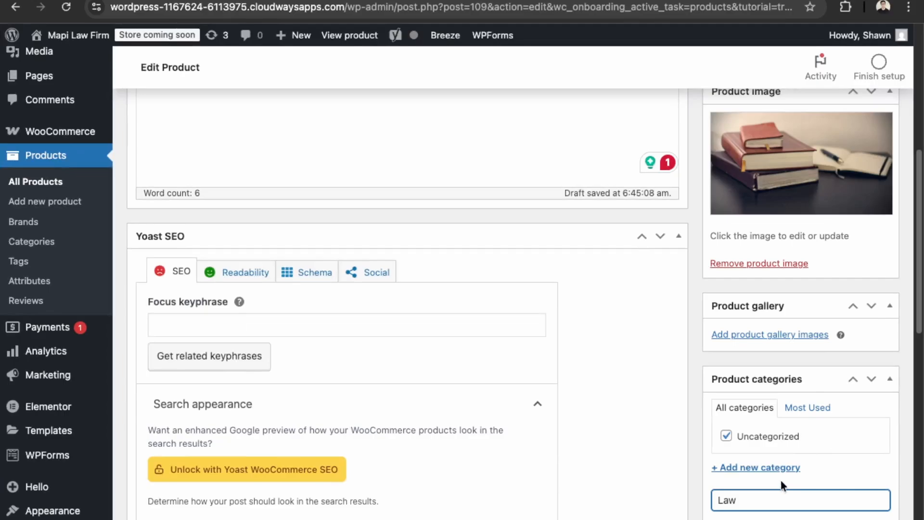
# Step: Enter "Immigration Law" as the product tag
pyautogui.scroll(-1, 779, 500)
pyautogui.scroll(-7, 779, 499)
pyautogui.click(767, 330)
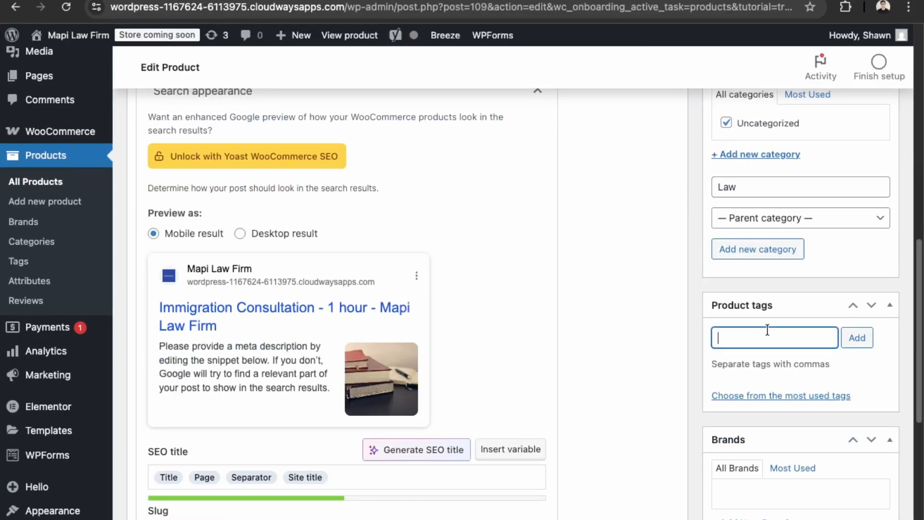
pyautogui.write('igration Law')
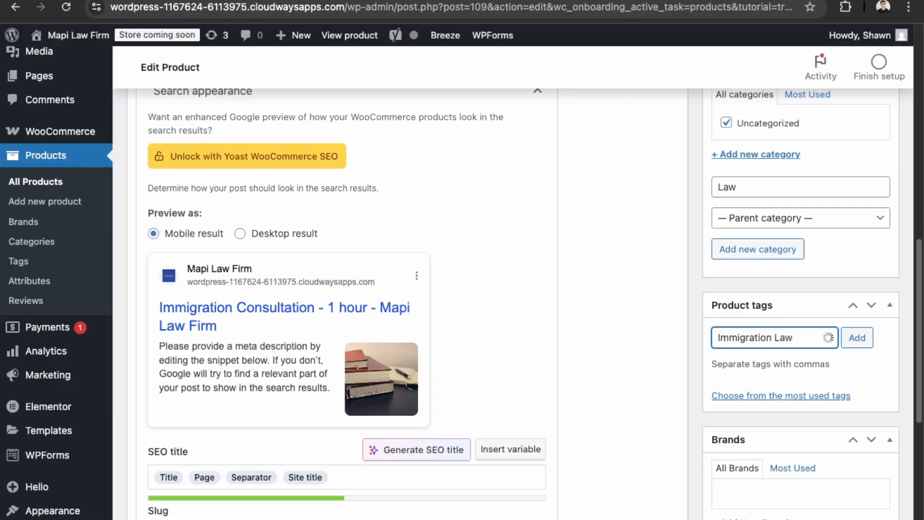
# Step: Collapse the Yoast SEO section below the product description
pyautogui.scroll(-3, 832, 493)
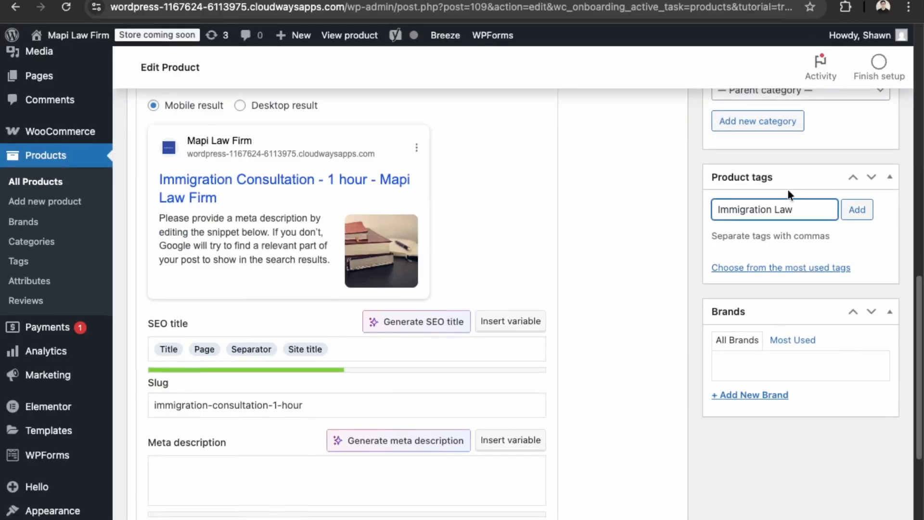
pyautogui.scroll(10, 420, 465)
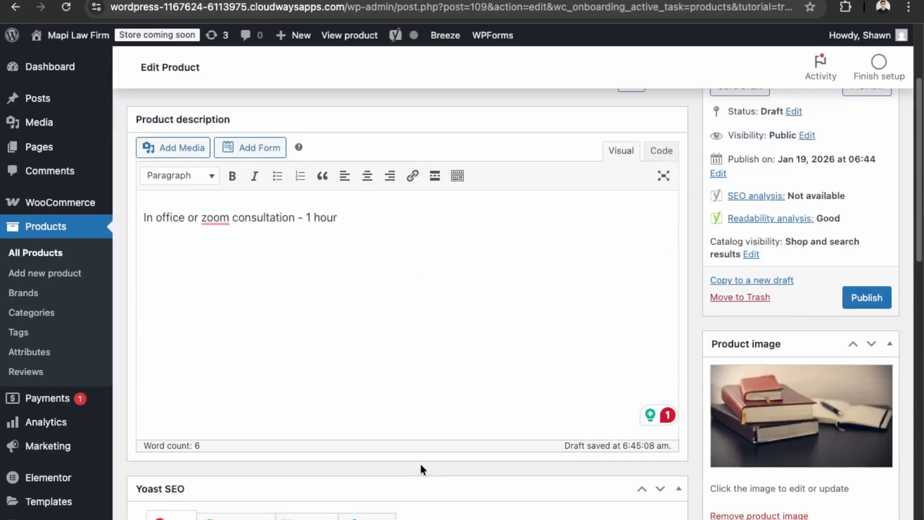
pyautogui.click(679, 488)
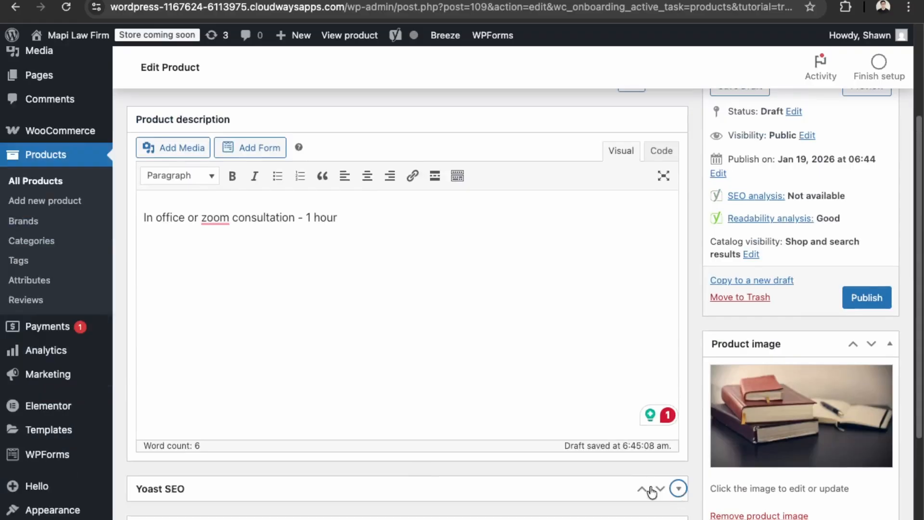
# Step: Set the product's regular price to $100 in the product data
pyautogui.scroll(-3, 375, 410)
pyautogui.scroll(-4, 369, 411)
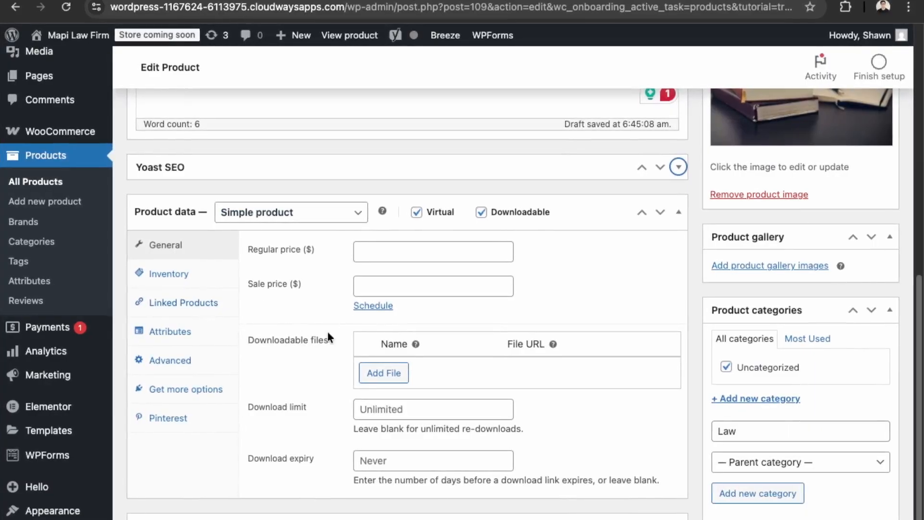
pyautogui.scroll(-1, 327, 331)
pyautogui.click(383, 229)
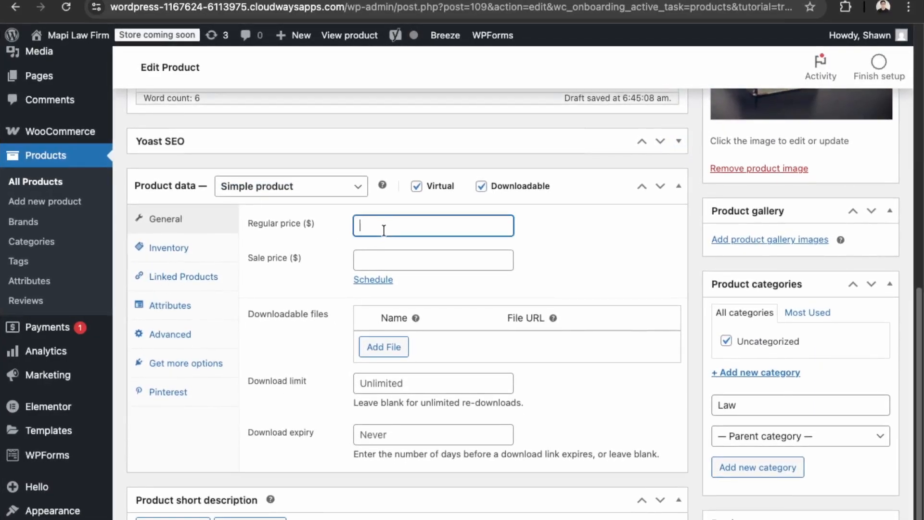
pyautogui.write('100')
# Step: Keep the product type as Simple product and turn off the Downloadable option
pyautogui.click(342, 188)
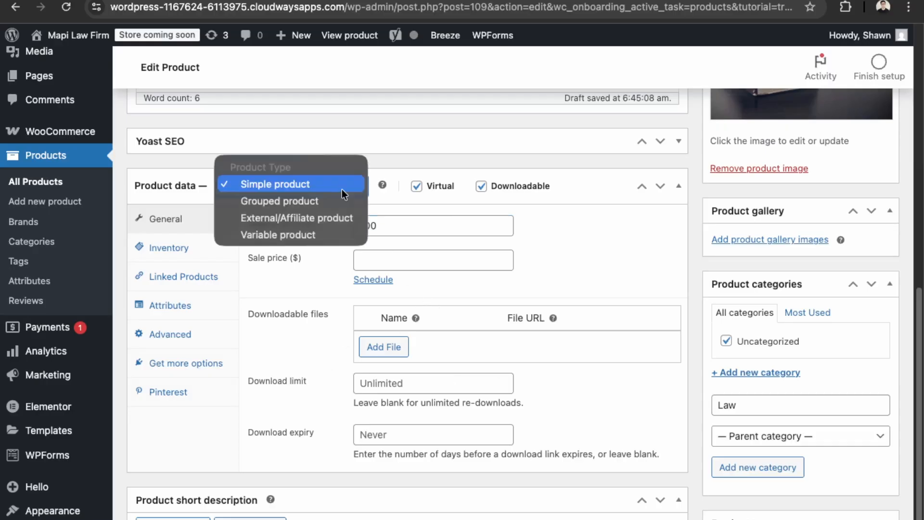
pyautogui.click(343, 190)
pyautogui.click(481, 186)
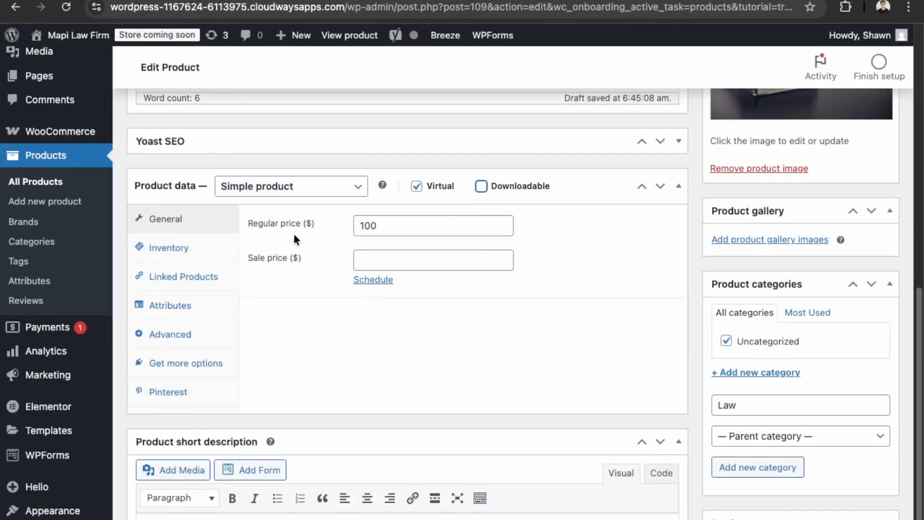
# Step: Review the product's inventory, linked products, attributes, advanced, recommended extensions and Pinterest settings
pyautogui.click(178, 248)
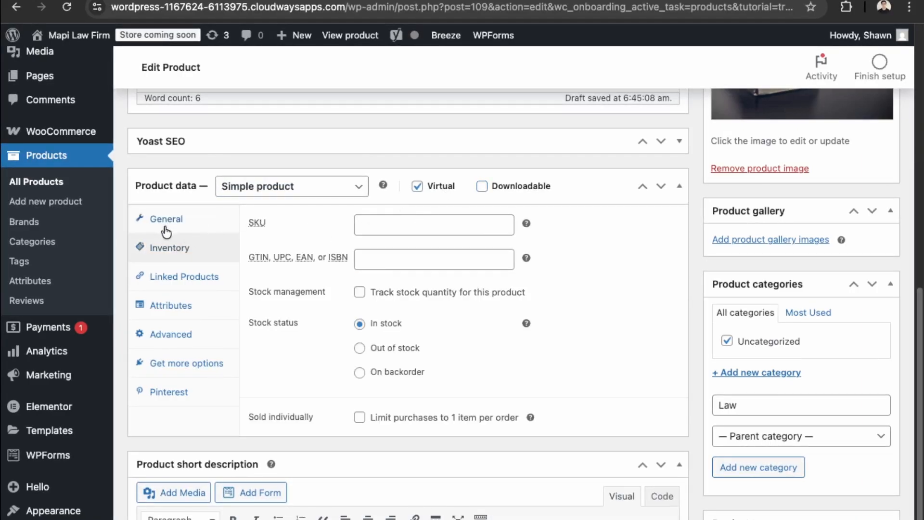
pyautogui.click(207, 274)
pyautogui.click(205, 254)
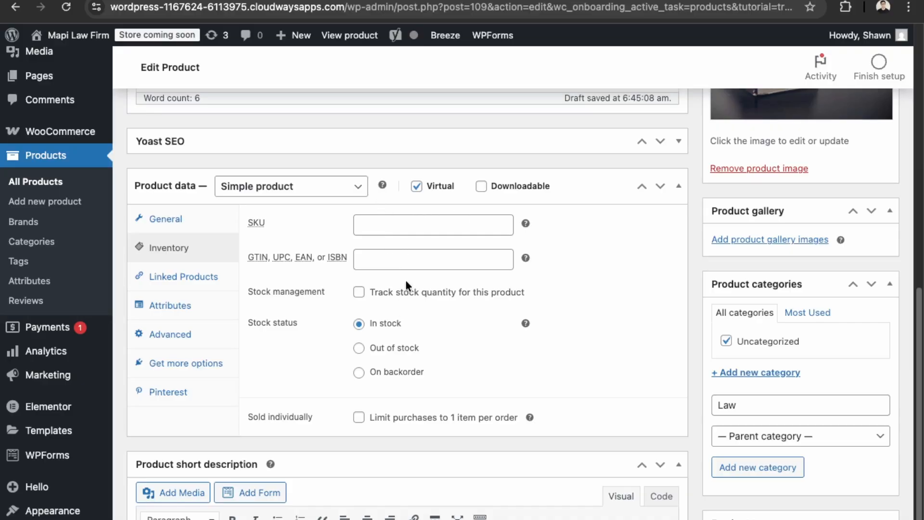
pyautogui.click(359, 292)
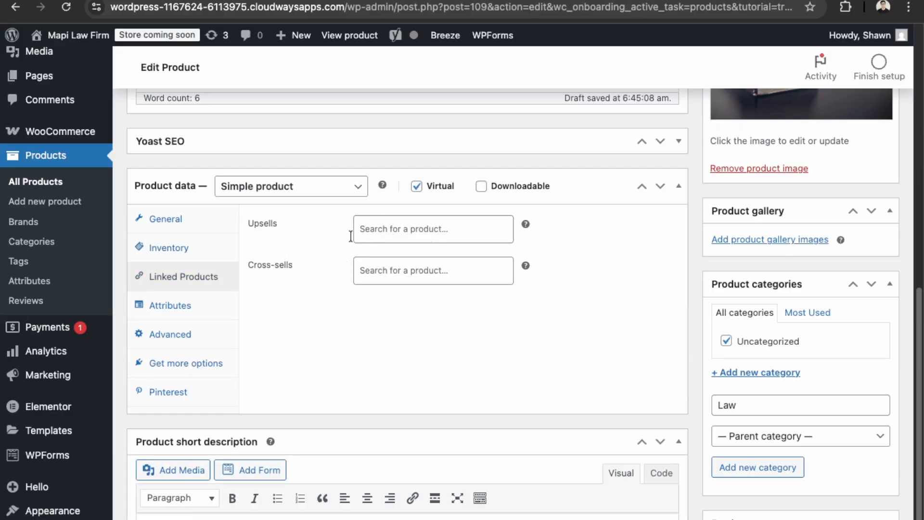
pyautogui.click(195, 305)
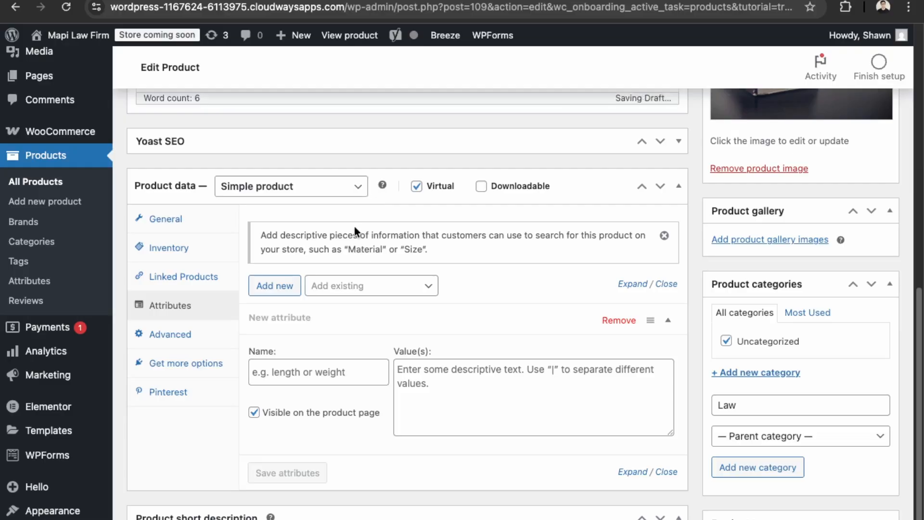
pyautogui.click(187, 337)
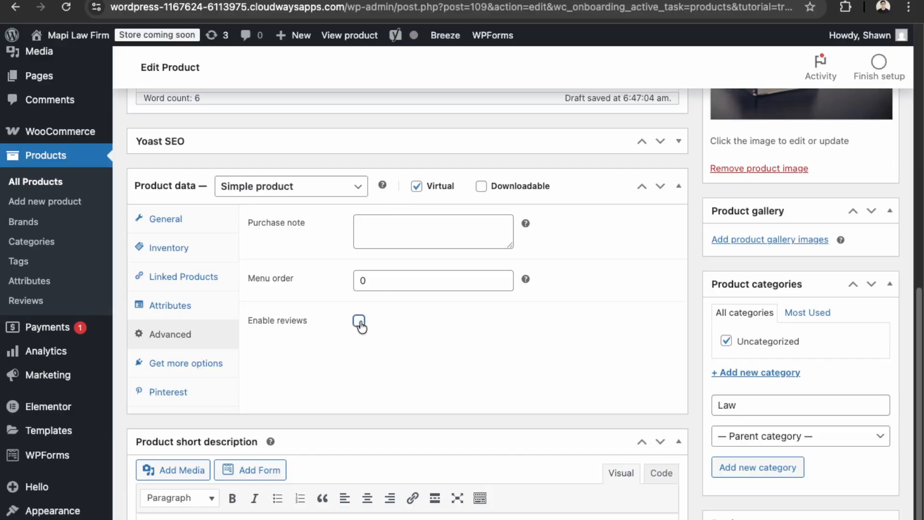
pyautogui.click(182, 362)
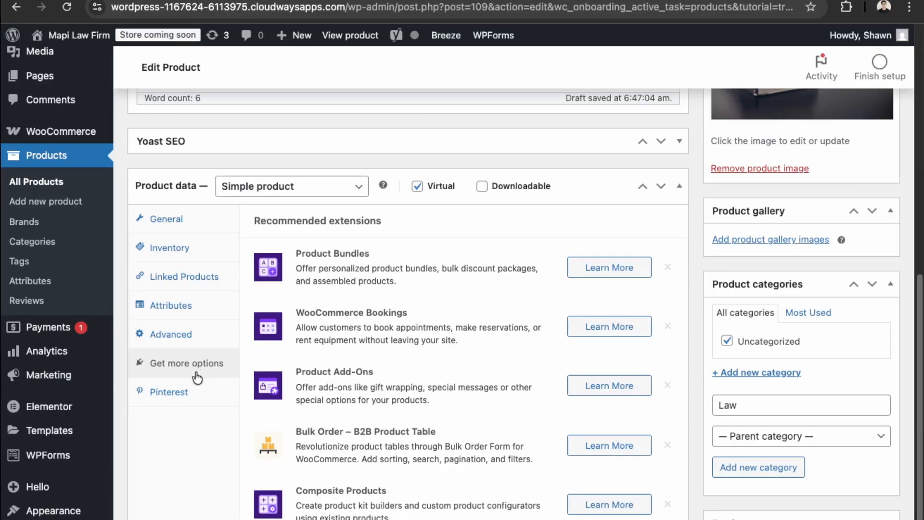
pyautogui.click(173, 394)
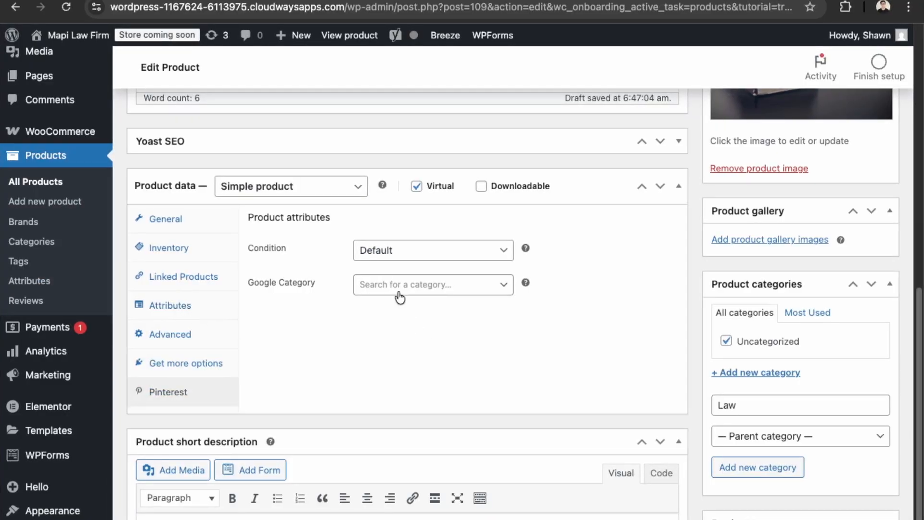
pyautogui.click(180, 222)
# Step: Publish the immigration consultation product
pyautogui.scroll(-4, 418, 406)
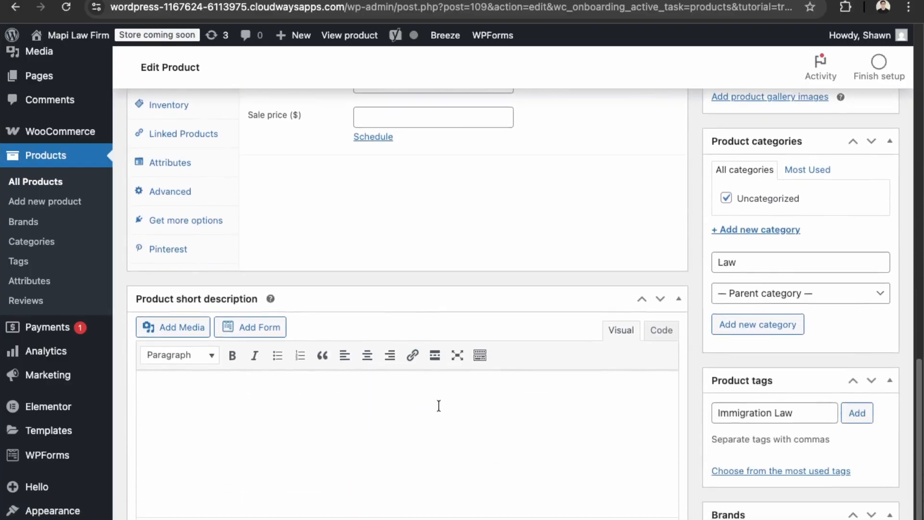
pyautogui.scroll(15, 438, 406)
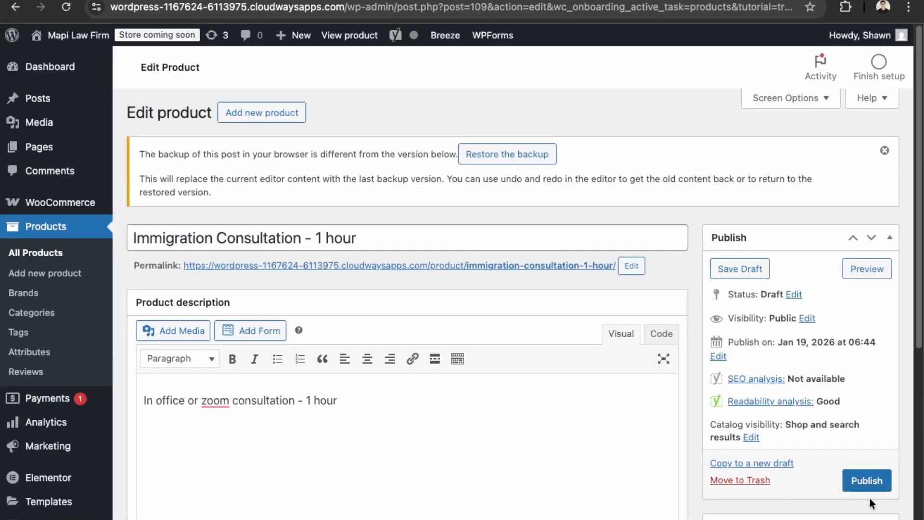
pyautogui.click(867, 480)
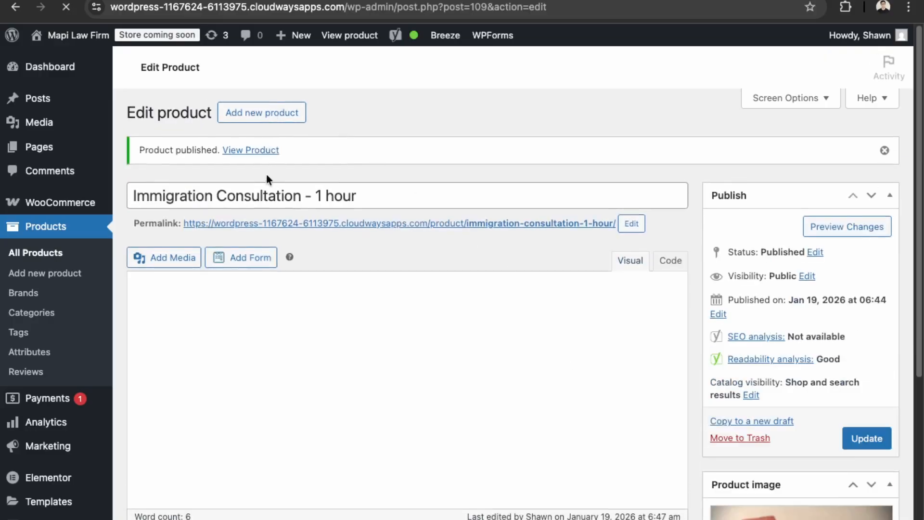
# Step: Add the consultation to the cart from its published store page and proceed from the cart to checkout
pyautogui.click(255, 149)
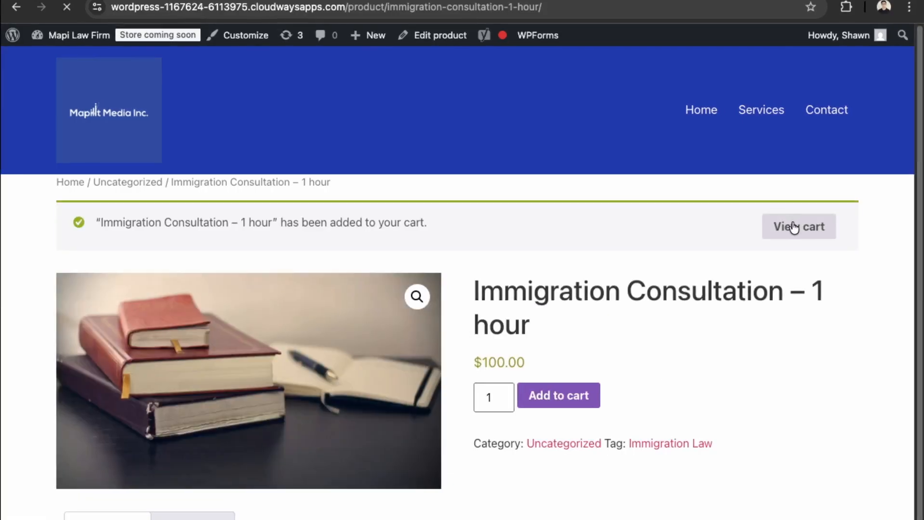
pyautogui.click(792, 227)
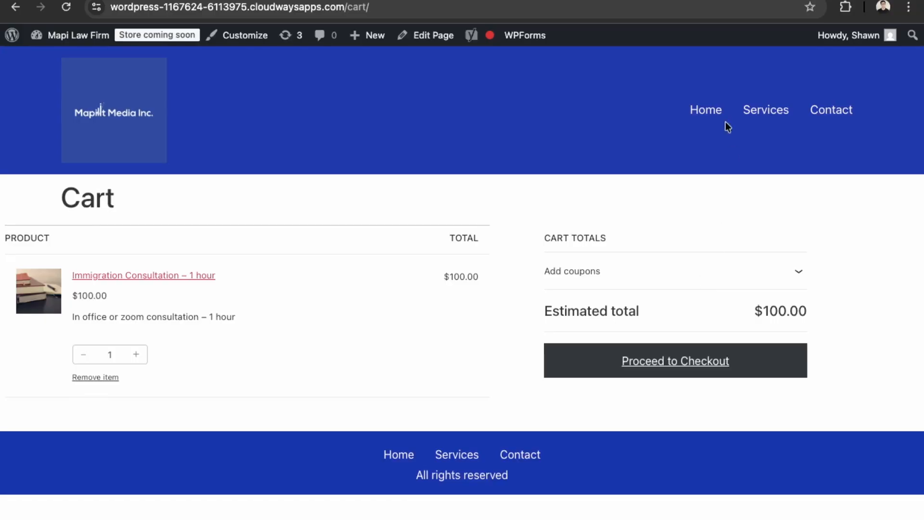
pyautogui.click(651, 347)
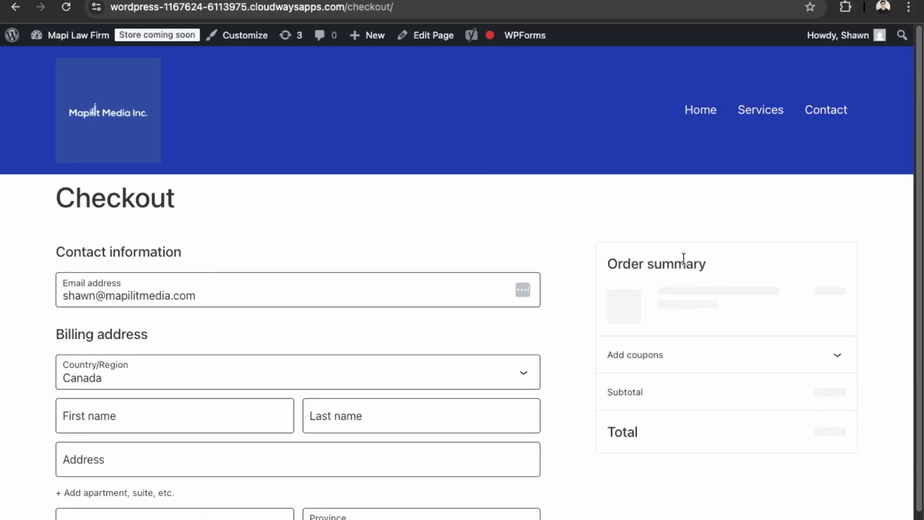
# Step: Examine the checkout page's contact and billing fields, order summary and payment options
pyautogui.scroll(-2, 417, 216)
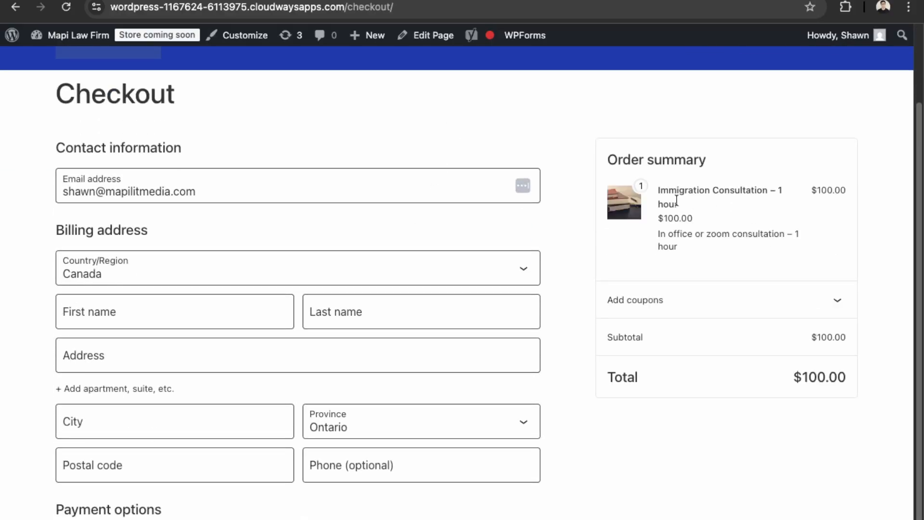
pyautogui.scroll(-1, 498, 437)
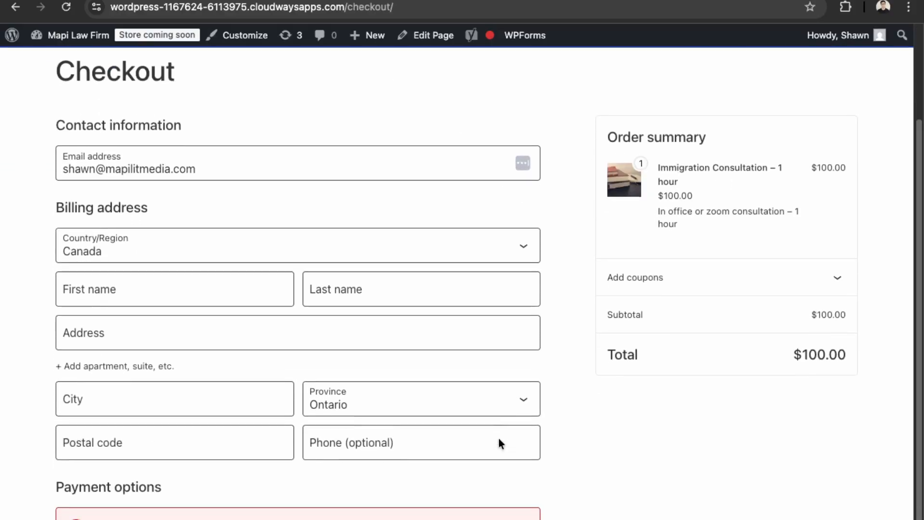
pyautogui.scroll(-2, 498, 437)
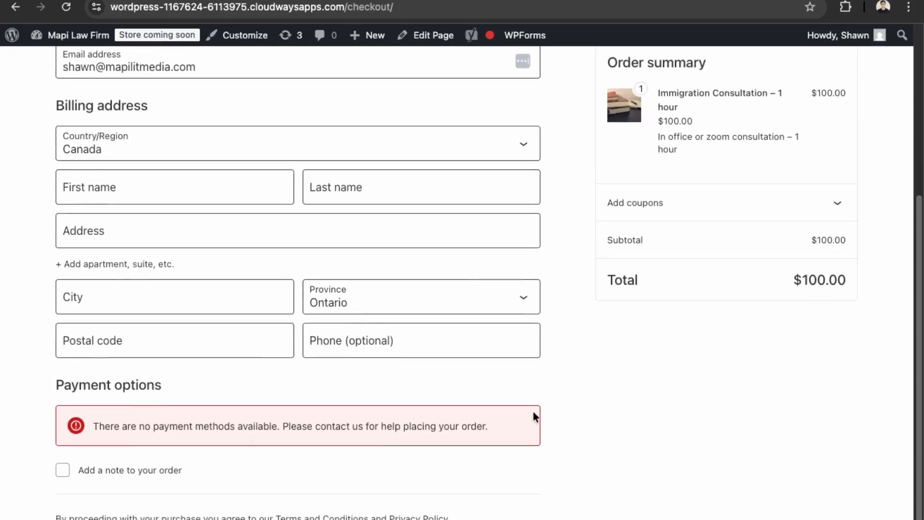
pyautogui.scroll(2, 757, 479)
pyautogui.scroll(-2, 377, 449)
pyautogui.scroll(5, 195, 229)
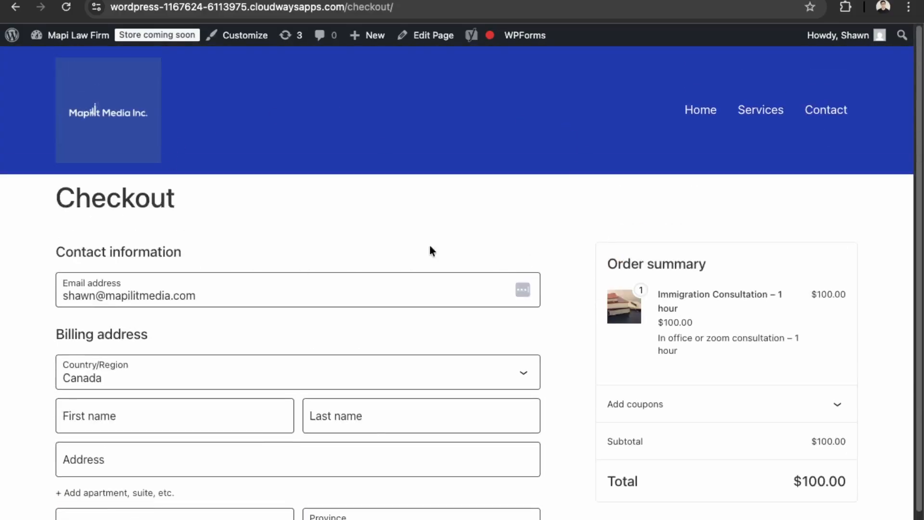
# Step: Return to the WordPress dashboard and open the list of all products
pyautogui.moveTo(77, 36)
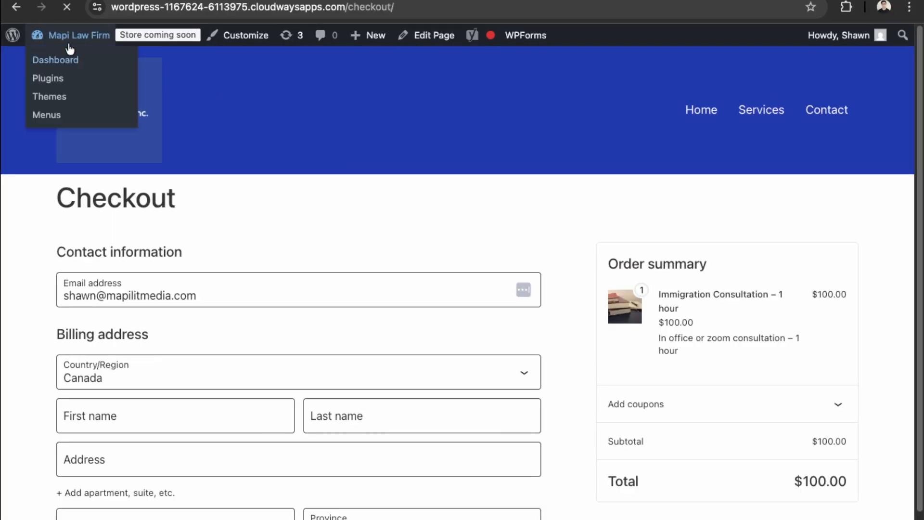
pyautogui.click(67, 46)
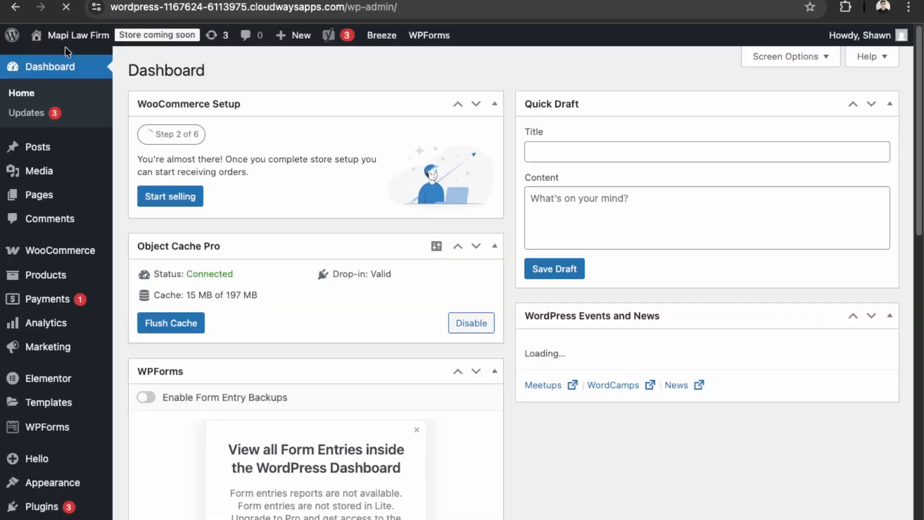
pyautogui.moveTo(47, 275)
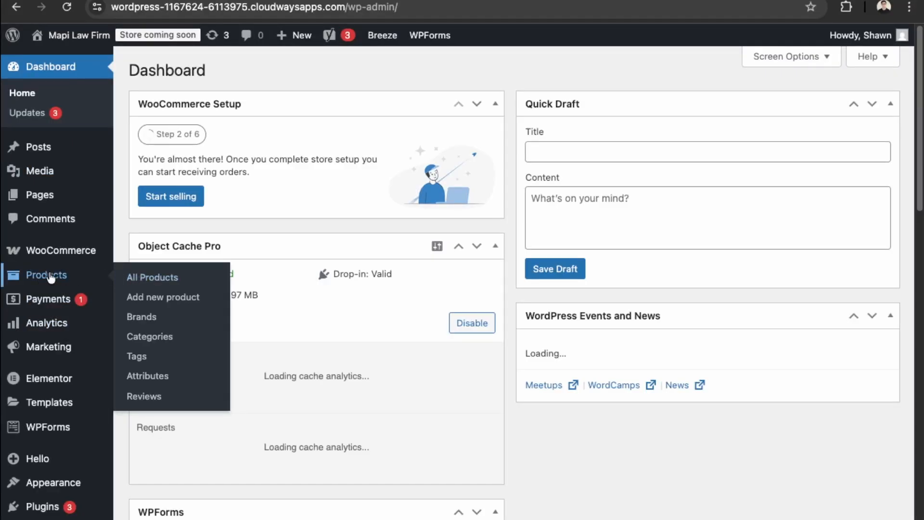
pyautogui.click(161, 280)
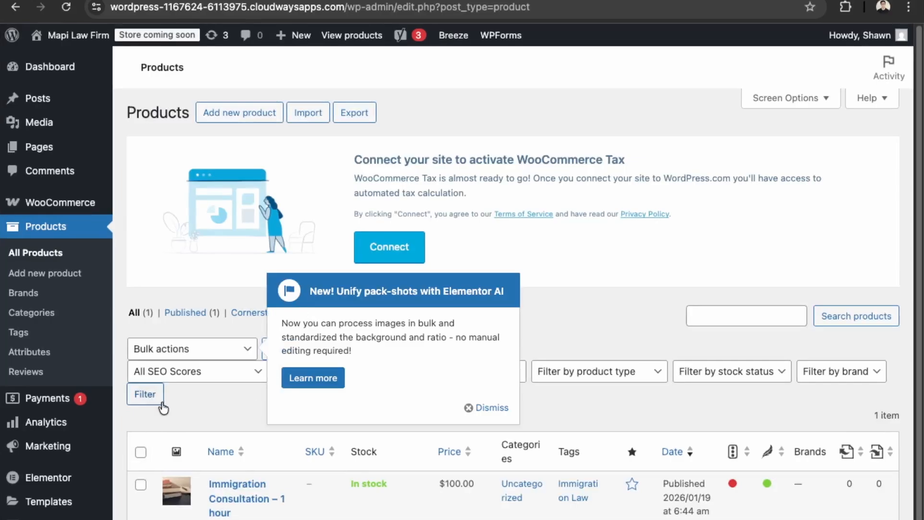
# Step: Dismiss the Elementor AI notice on the product list and open the store's payment settings
pyautogui.click(491, 407)
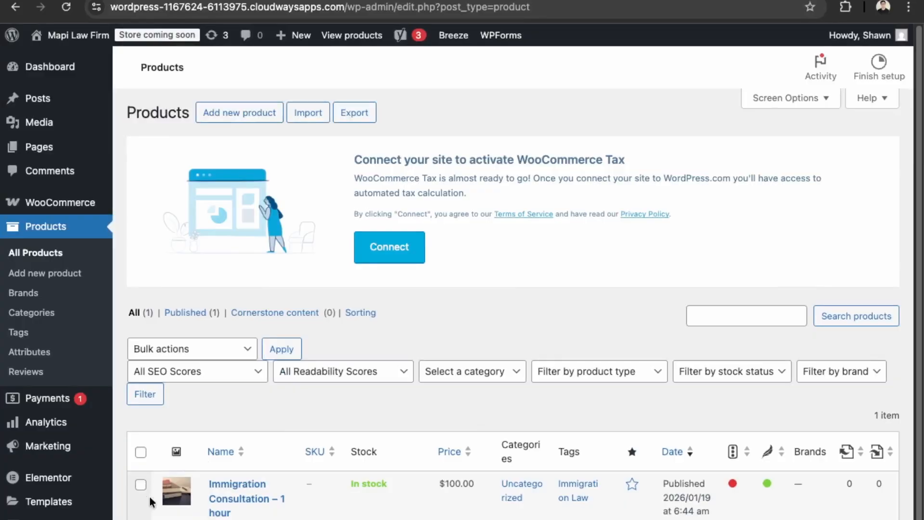
pyautogui.scroll(-2, 287, 477)
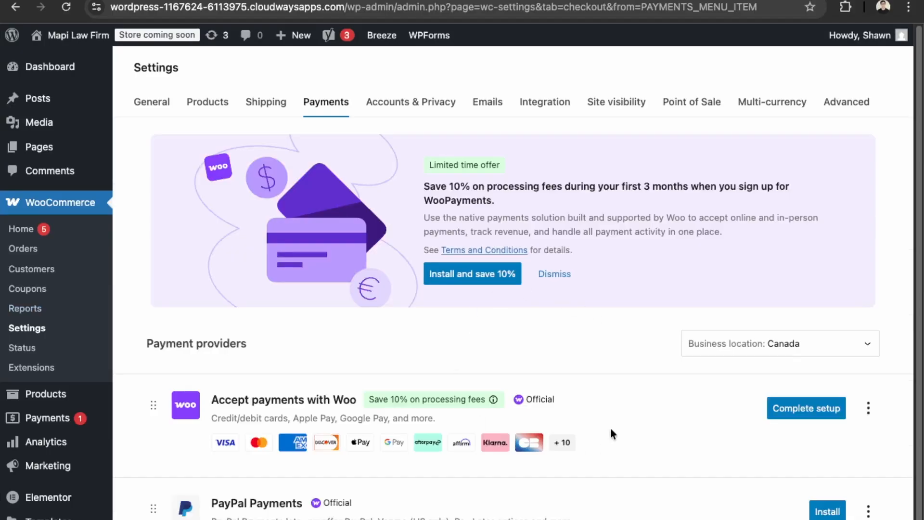
# Step: View the WooPayments setup's full list of payment methods, continue to its WordPress.com connection stage and close the setup
pyautogui.click(829, 408)
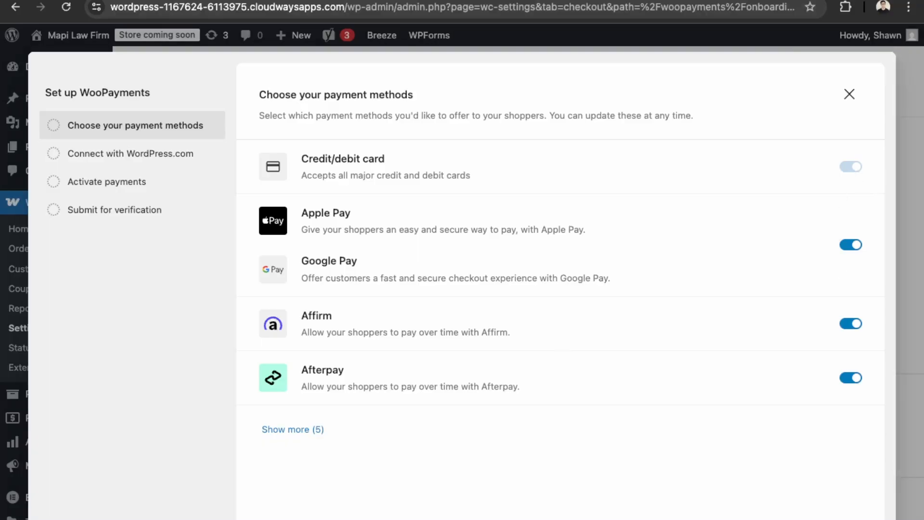
pyautogui.click(284, 429)
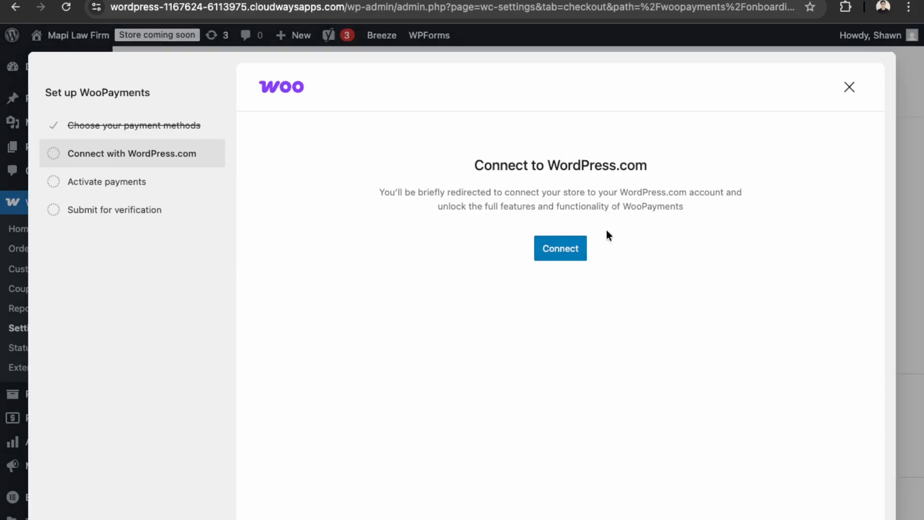
pyautogui.click(850, 88)
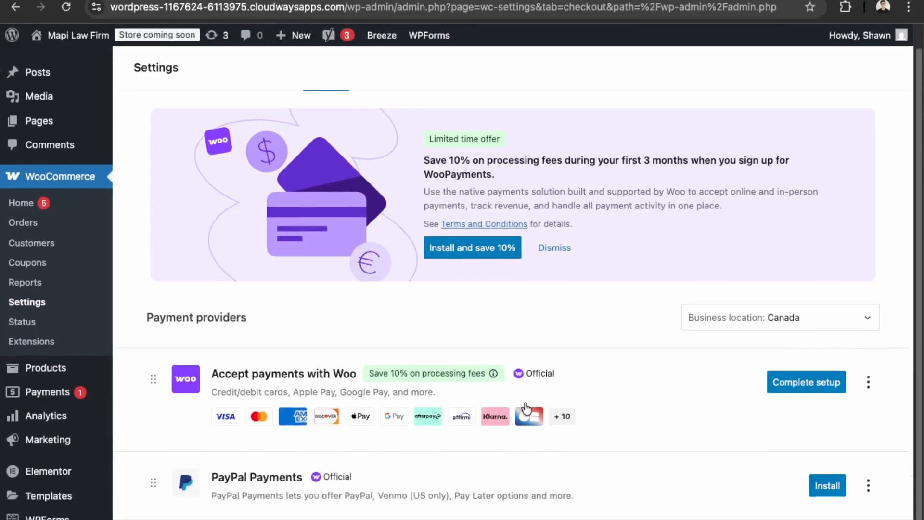
# Step: Examine the additional payment providers, such as Stripe and Square, and open the offline payment methods
pyautogui.scroll(-2, 674, 443)
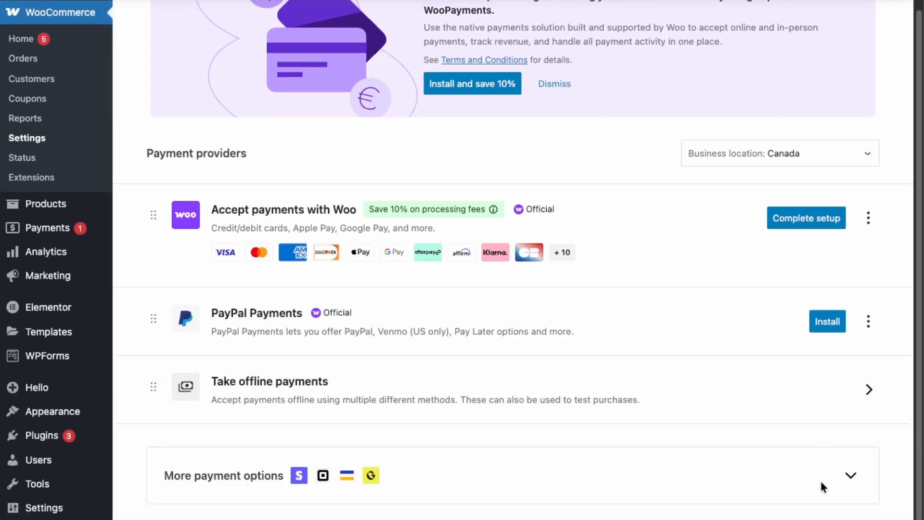
pyautogui.click(850, 476)
pyautogui.scroll(-5, 712, 444)
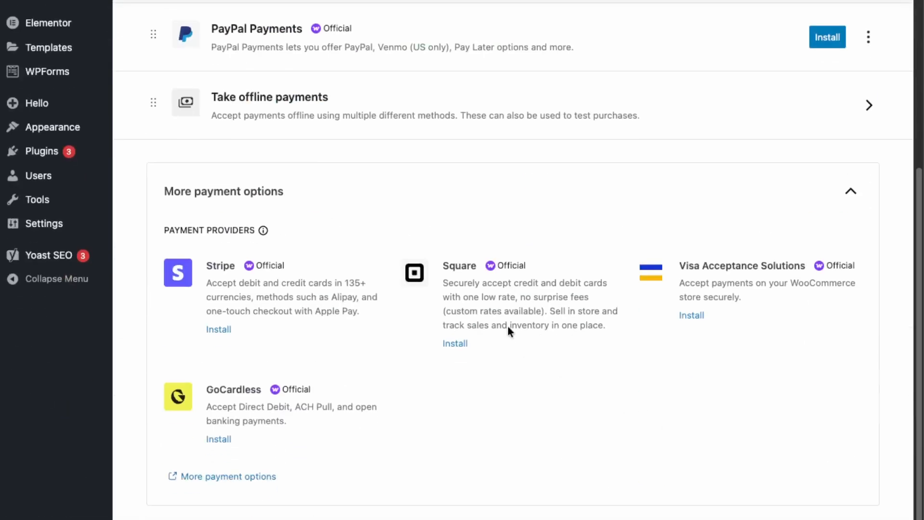
pyautogui.rightClick(446, 265)
pyautogui.click(727, 366)
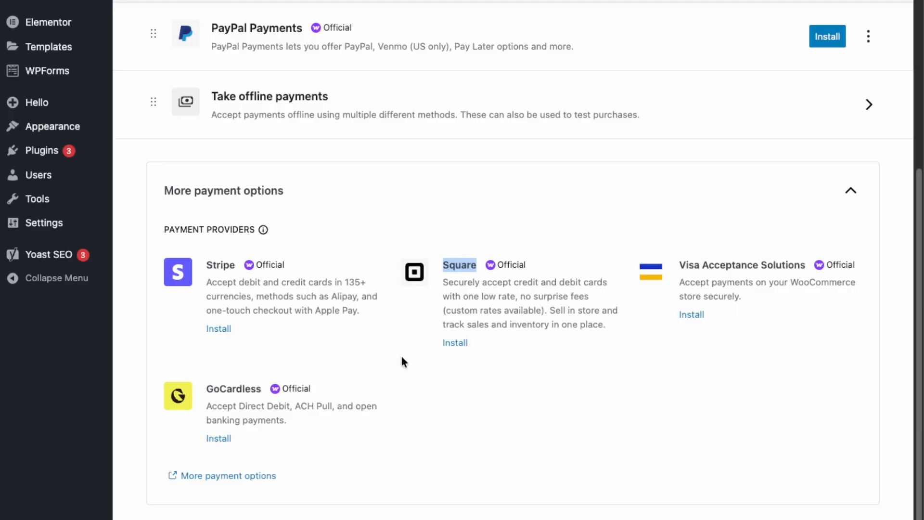
pyautogui.scroll(5, 406, 361)
pyautogui.click(849, 238)
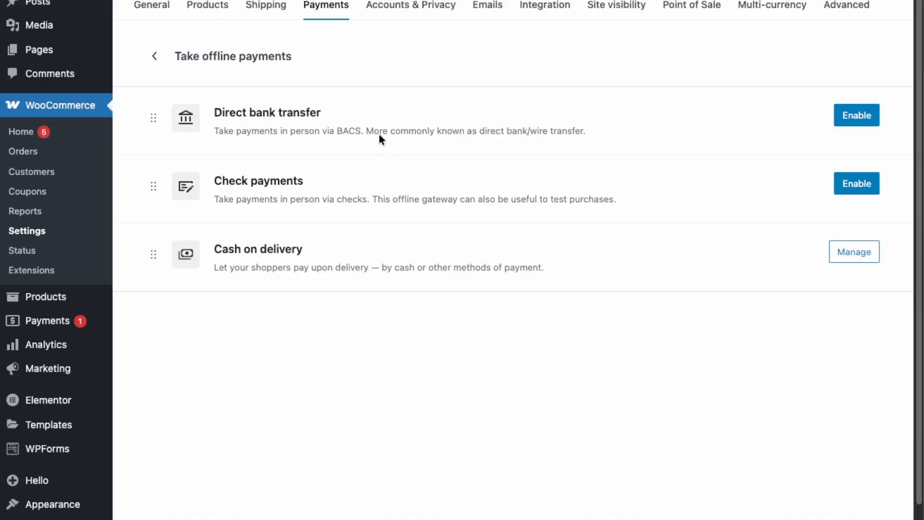
# Step: Open the general store settings and examine the store address fields and the selling location choices
pyautogui.click(145, 16)
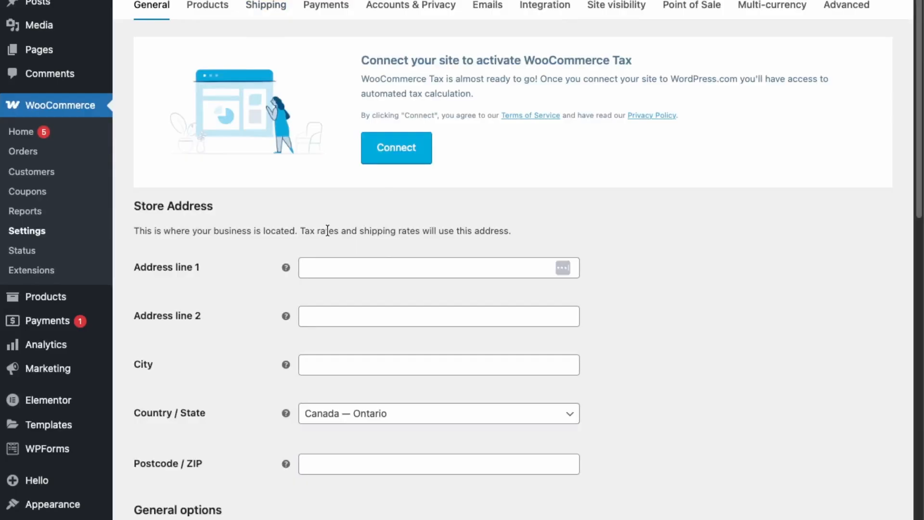
pyautogui.scroll(-3, 327, 230)
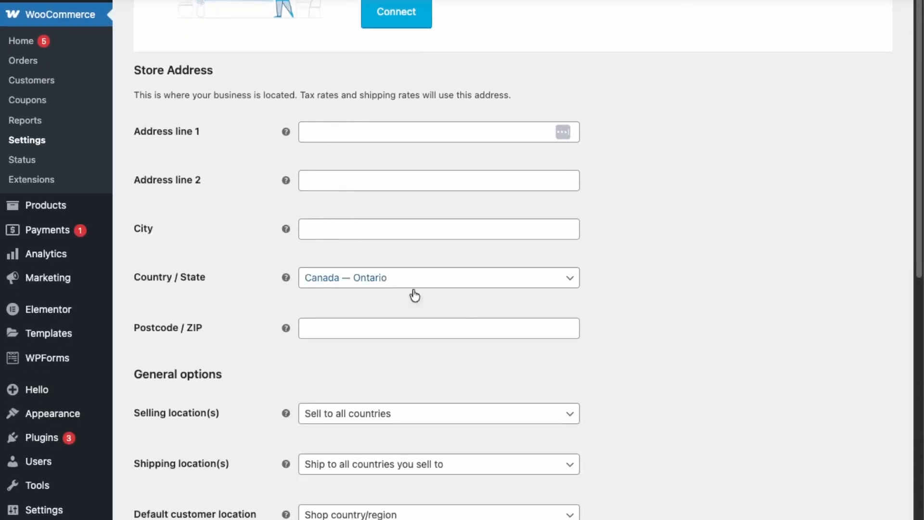
pyautogui.scroll(1, 418, 340)
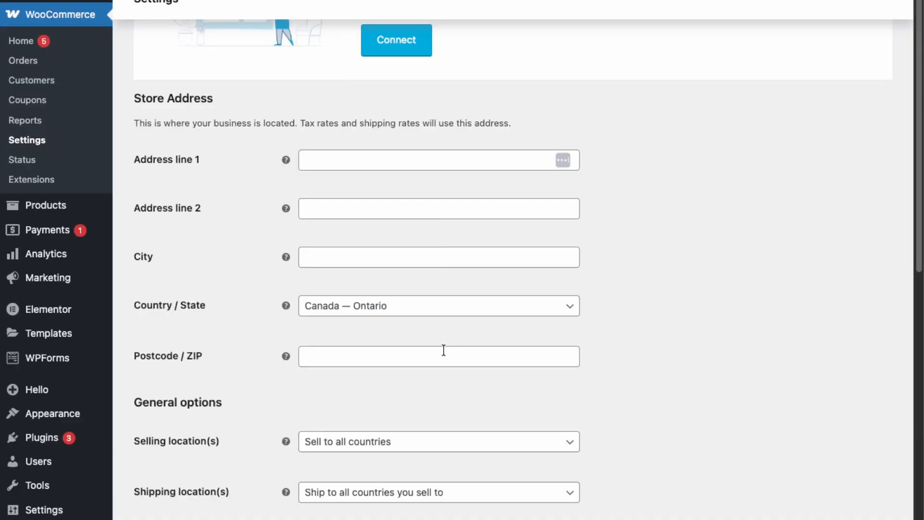
pyautogui.scroll(-2, 442, 346)
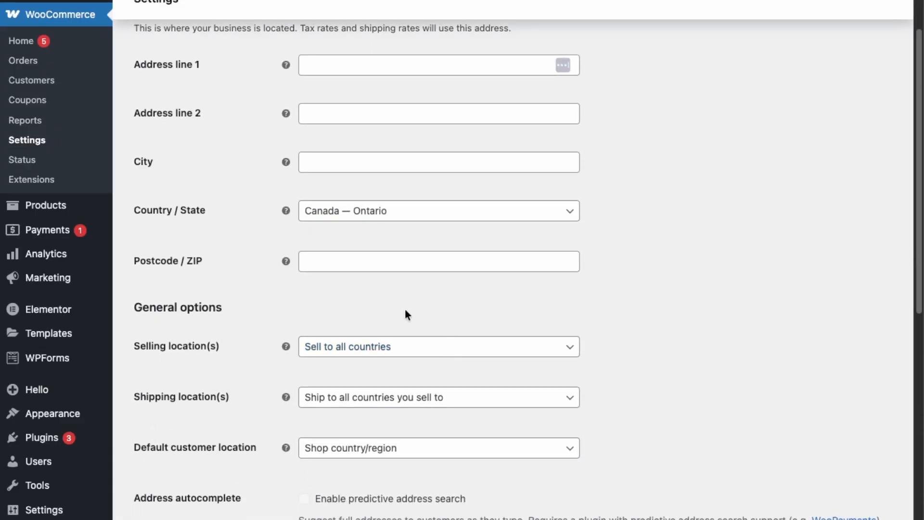
pyautogui.scroll(-2, 405, 310)
pyautogui.click(408, 259)
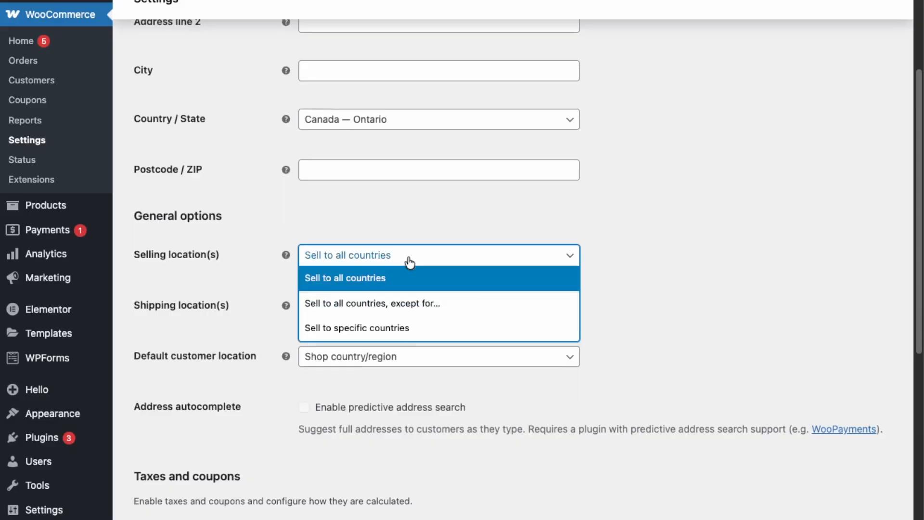
pyautogui.click(709, 260)
pyautogui.scroll(-1, 530, 299)
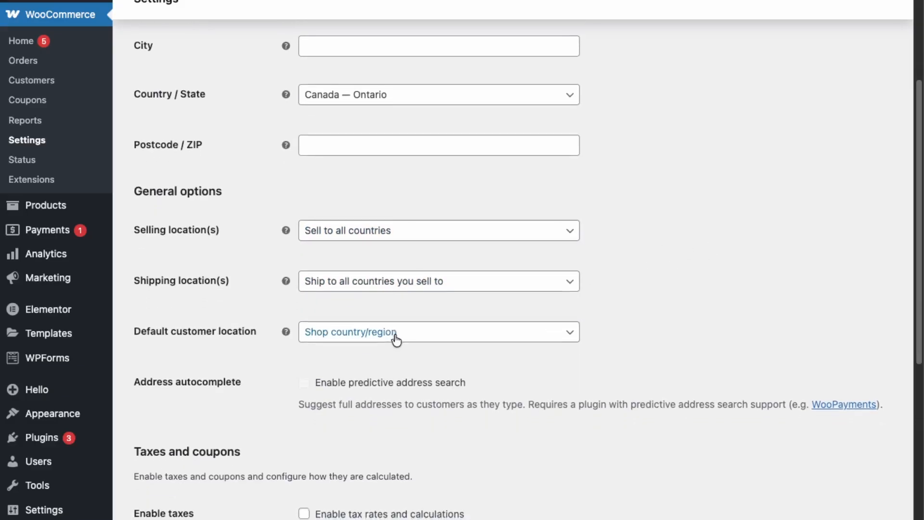
# Step: Enable tax rates and calculations in the general store settings and save the changes
pyautogui.scroll(-5, 395, 339)
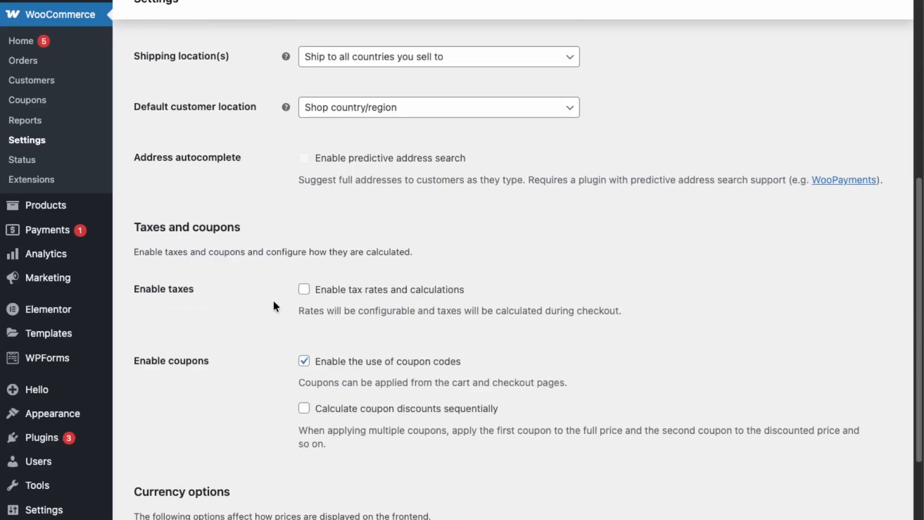
pyautogui.click(385, 291)
pyautogui.scroll(-6, 336, 303)
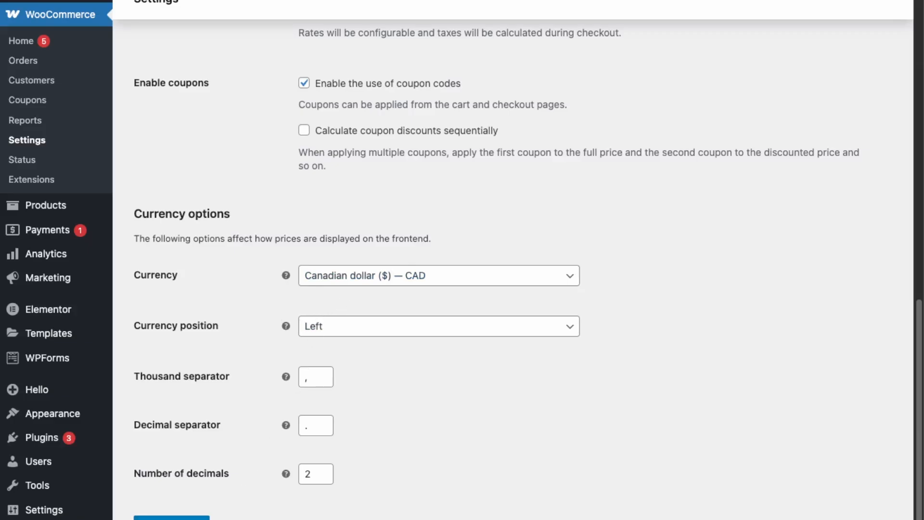
pyautogui.click(172, 518)
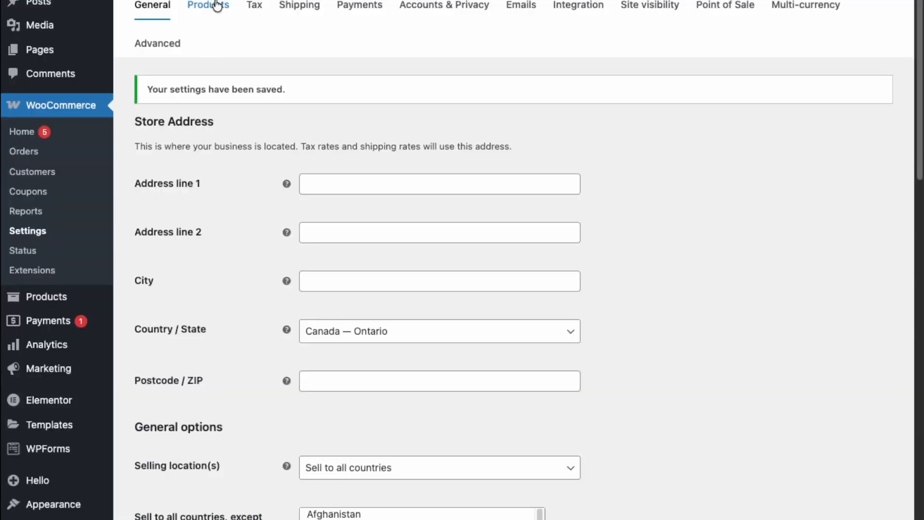
# Step: Examine the general product settings for the shop page, add-to-cart behaviour, measurement units and reviews
pyautogui.click(217, 5)
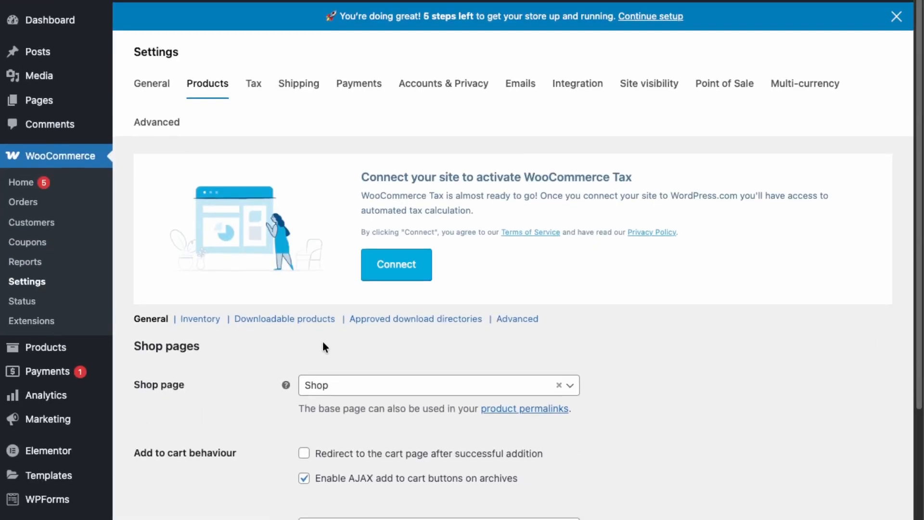
pyautogui.scroll(-4, 322, 342)
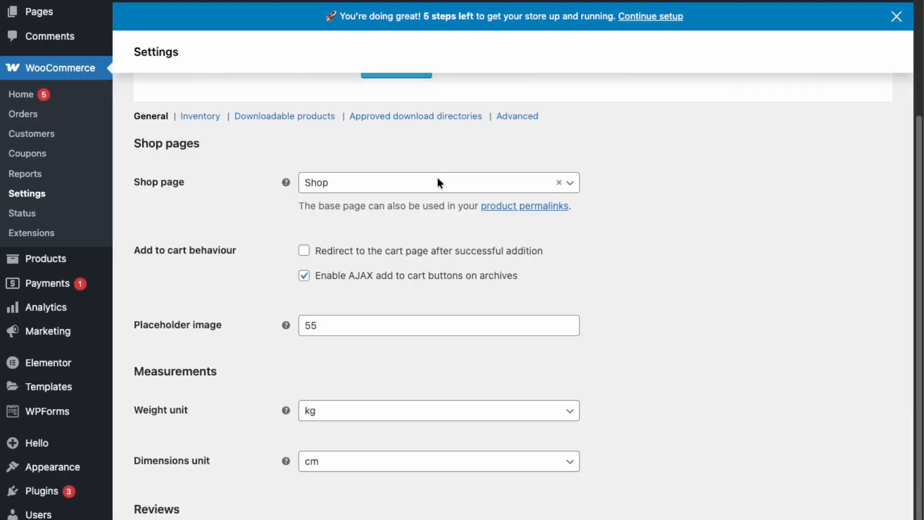
pyautogui.scroll(-3, 448, 234)
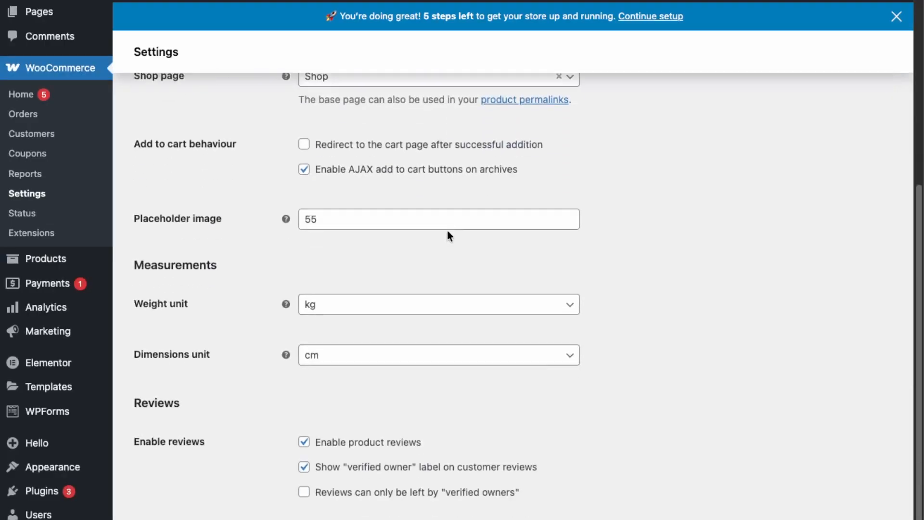
pyautogui.scroll(-1, 366, 381)
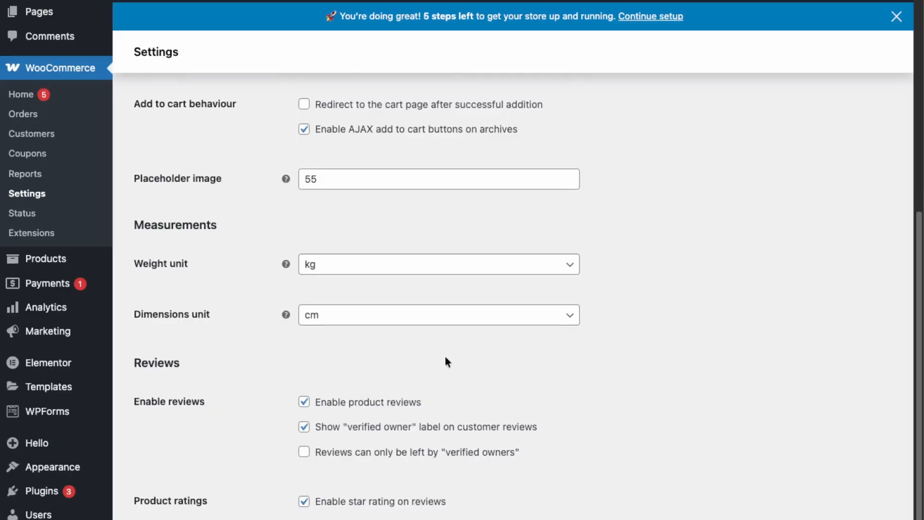
pyautogui.scroll(9, 421, 362)
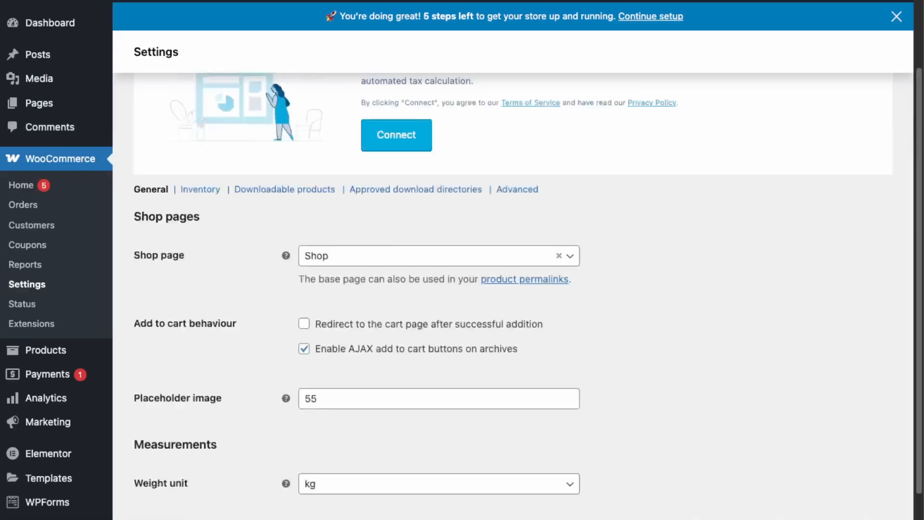
# Step: Examine the product inventory settings for stock management, notifications and stock thresholds
pyautogui.click(201, 321)
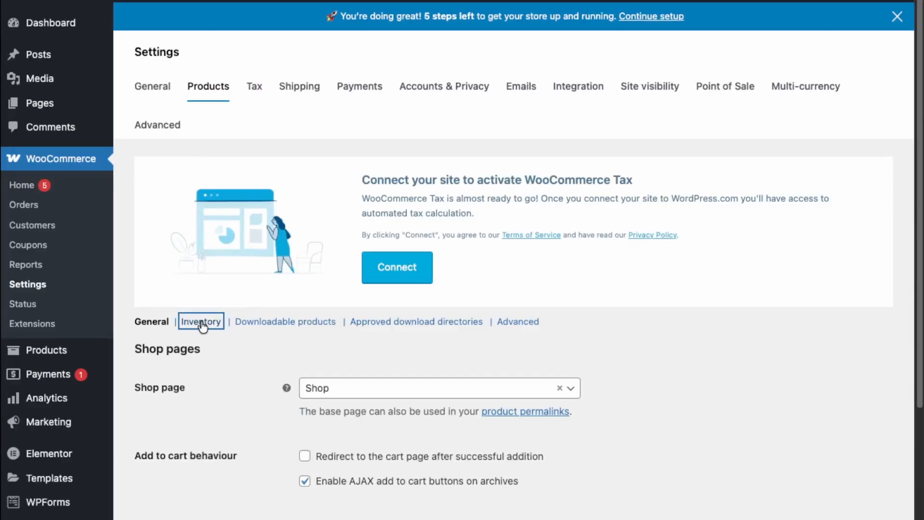
pyautogui.scroll(-5, 200, 319)
pyautogui.scroll(3, 201, 320)
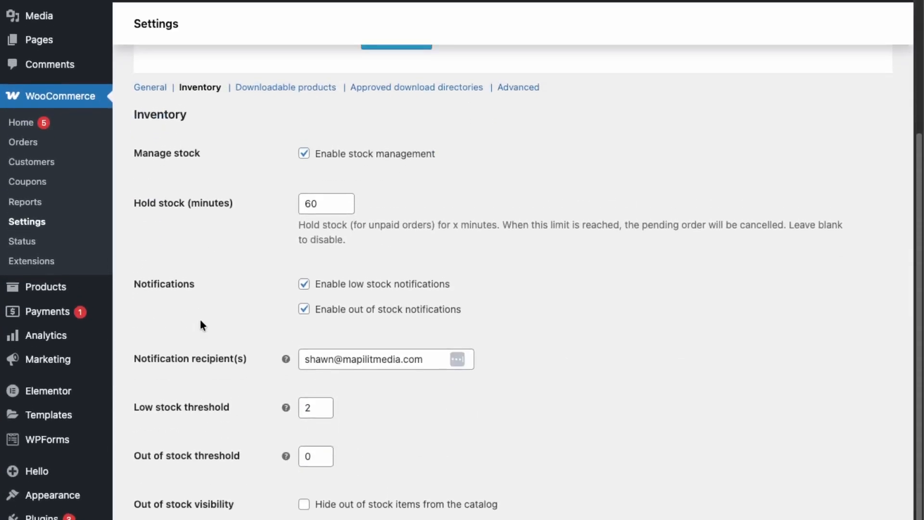
pyautogui.scroll(2, 200, 321)
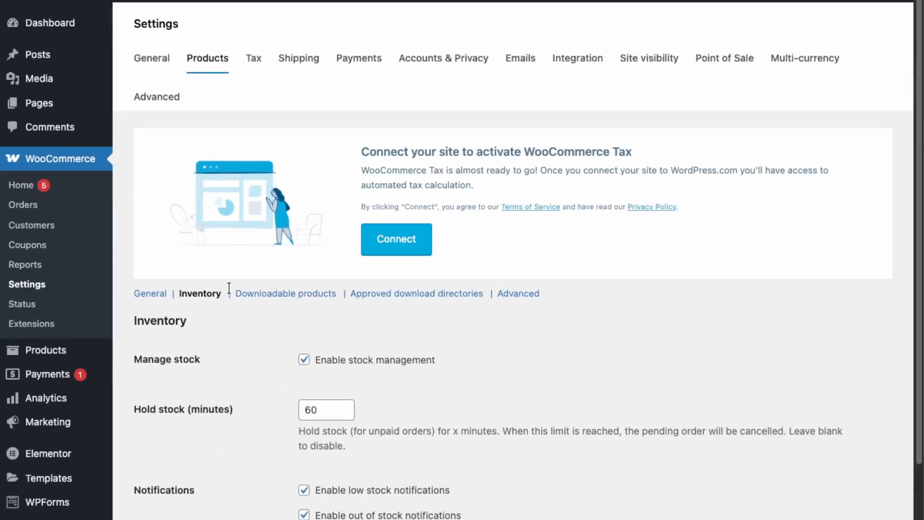
pyautogui.scroll(1, 359, 297)
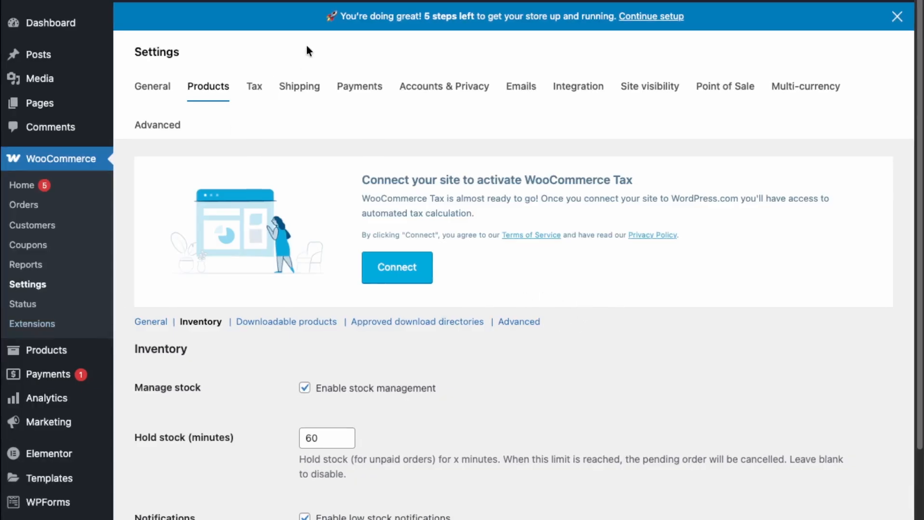
# Step: Start a new shipping zone in the store's shipping settings and name it Canada
pyautogui.click(303, 89)
pyautogui.scroll(-8, 472, 337)
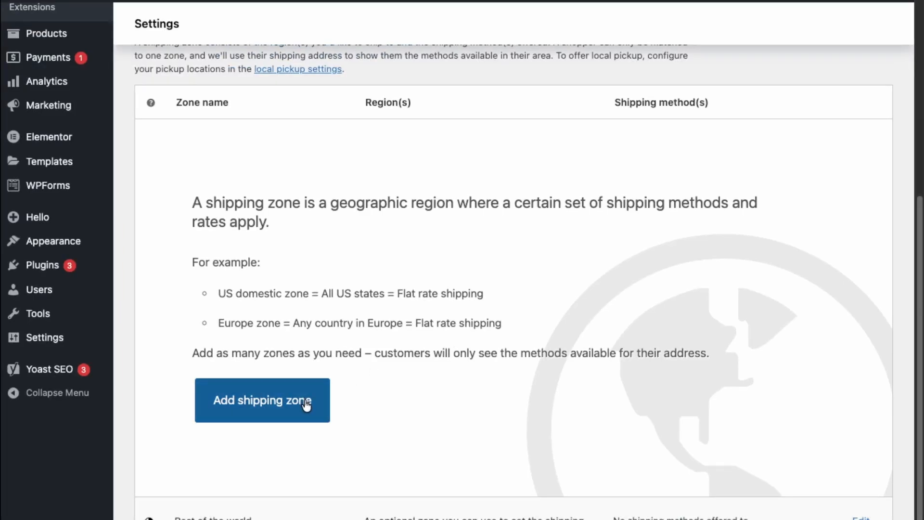
pyautogui.scroll(3, 314, 435)
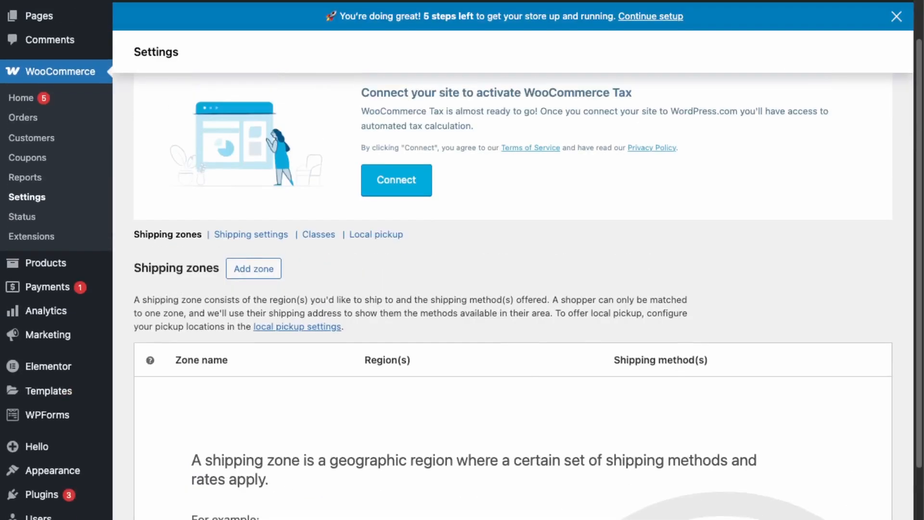
pyautogui.scroll(-3, 513, 289)
pyautogui.click(262, 518)
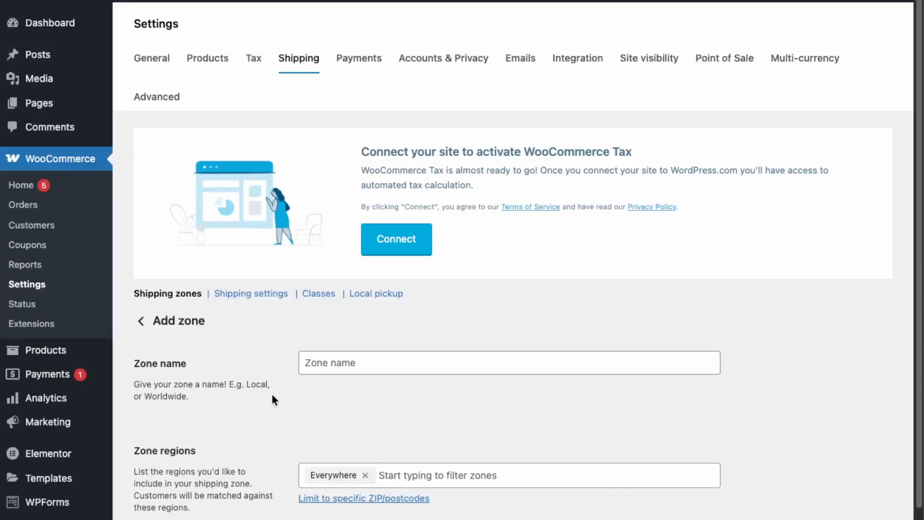
pyautogui.click(361, 361)
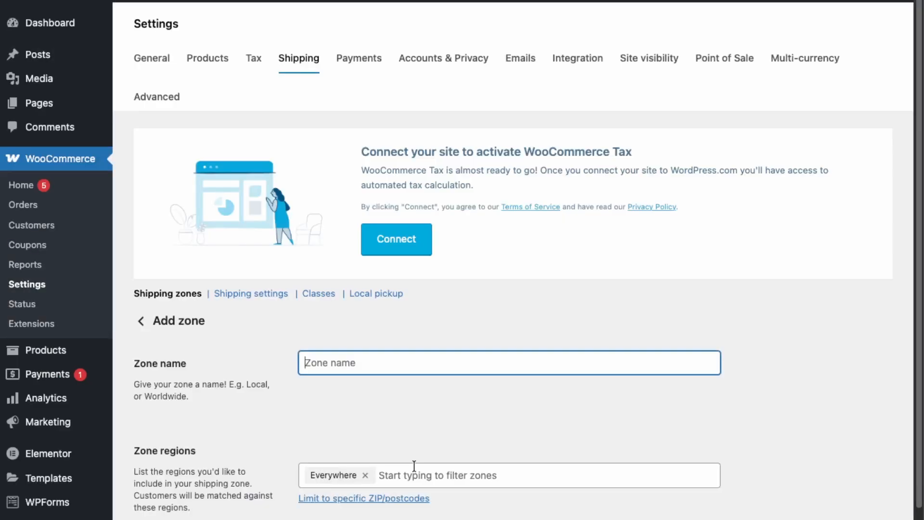
pyautogui.write('Canada')
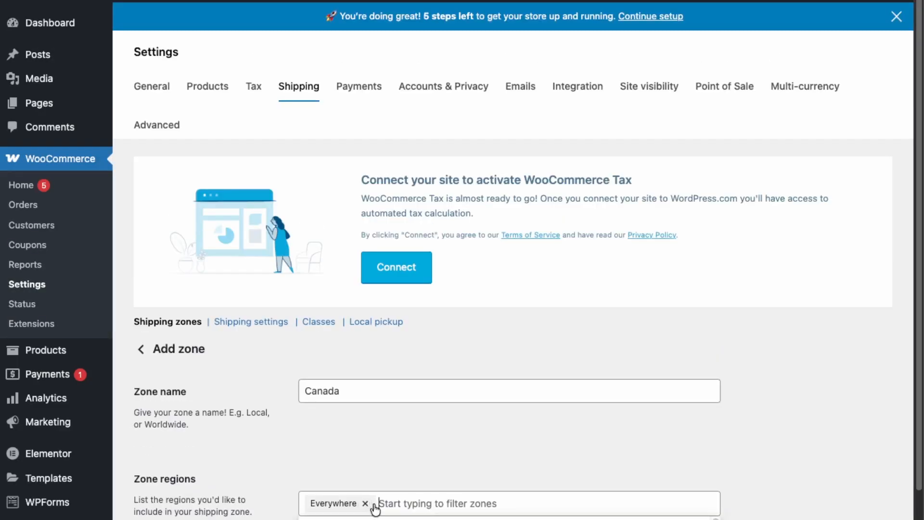
# Step: Set the Canada shipping zone's region to Canada in place of Everywhere
pyautogui.click(374, 503)
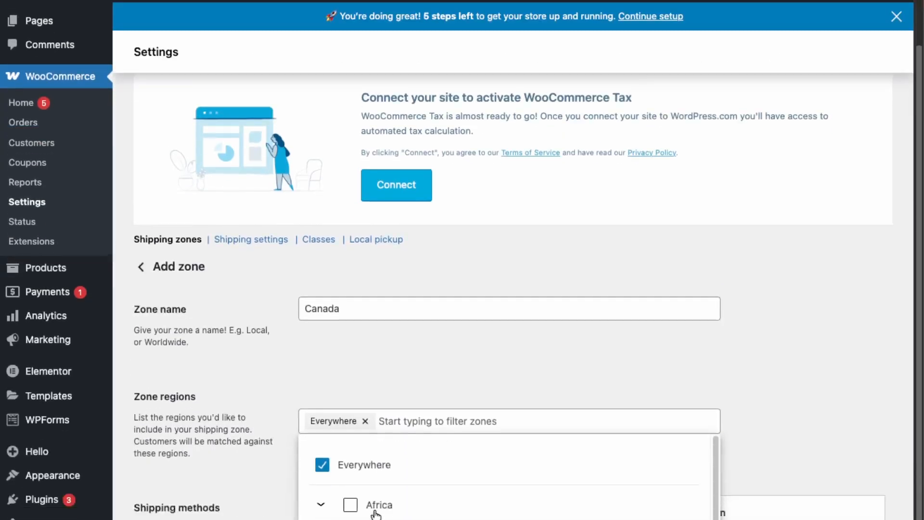
pyautogui.scroll(-2, 376, 515)
pyautogui.scroll(1, 376, 515)
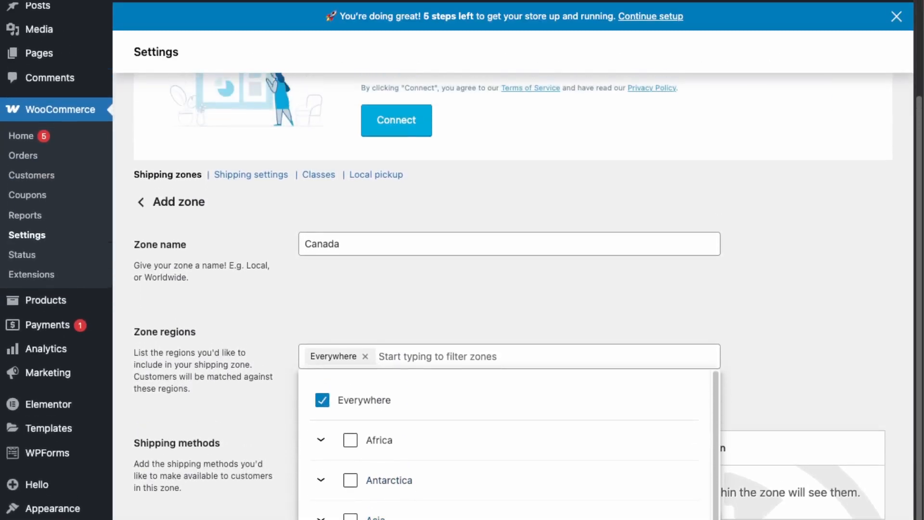
pyautogui.scroll(-10, 505, 443)
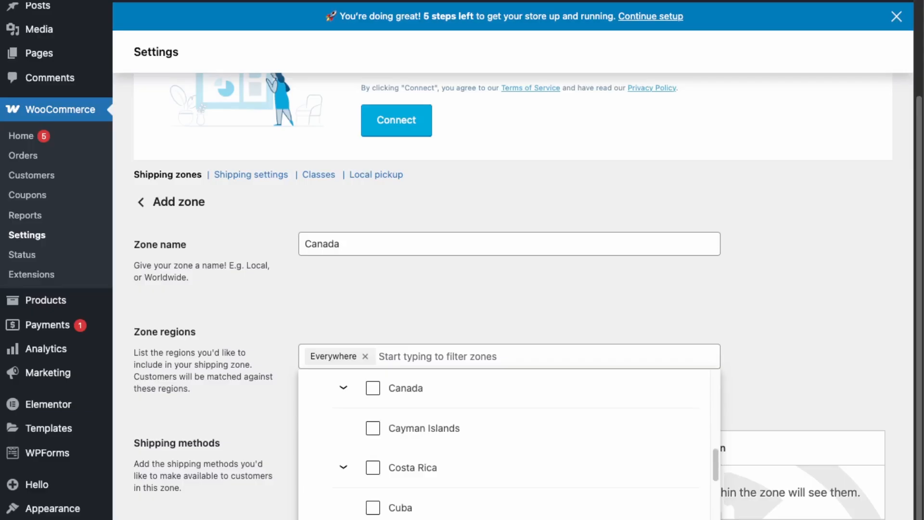
pyautogui.click(373, 388)
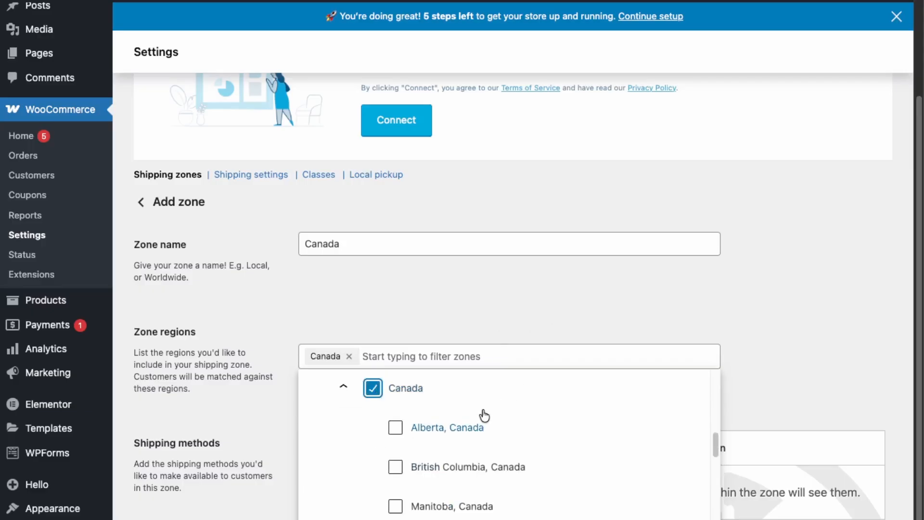
pyautogui.scroll(-2, 445, 439)
pyautogui.scroll(5, 426, 458)
pyautogui.click(497, 311)
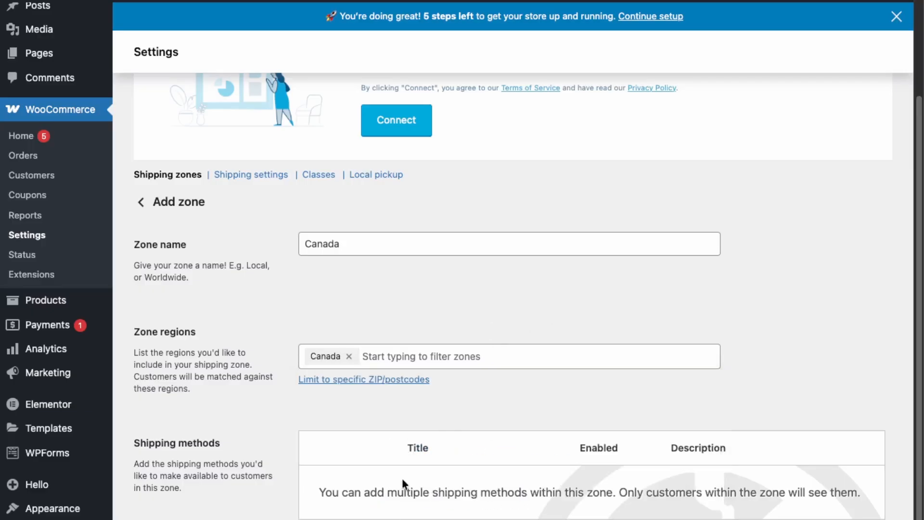
# Step: Add a flat rate shipping method to the Canada zone with a cost of $20 and save it
pyautogui.scroll(-2, 397, 419)
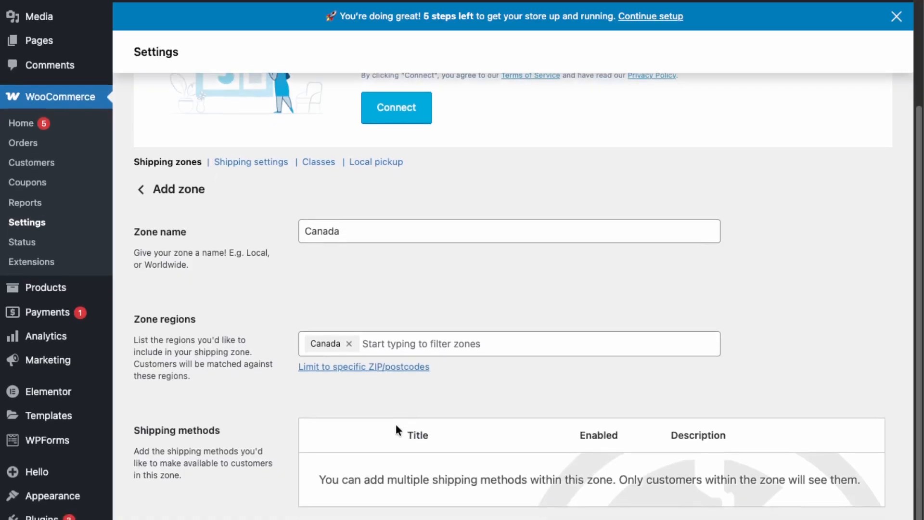
pyautogui.click(371, 511)
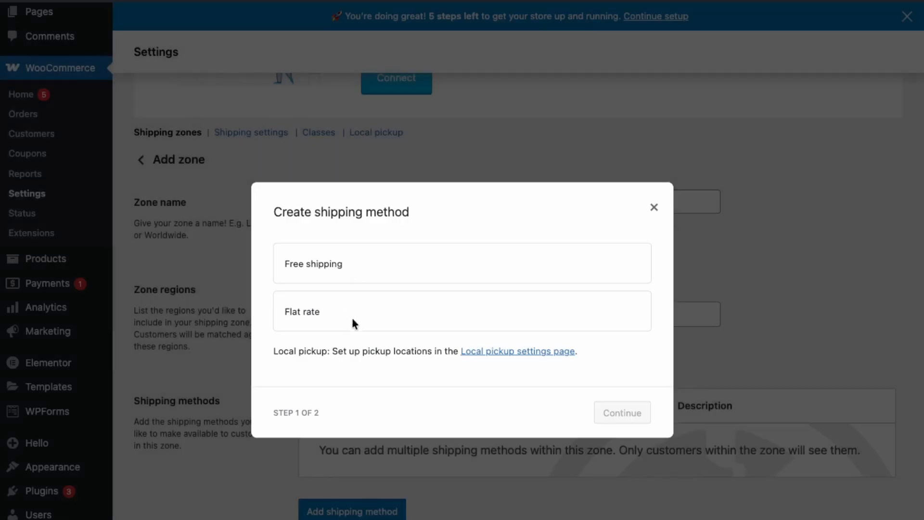
pyautogui.click(356, 321)
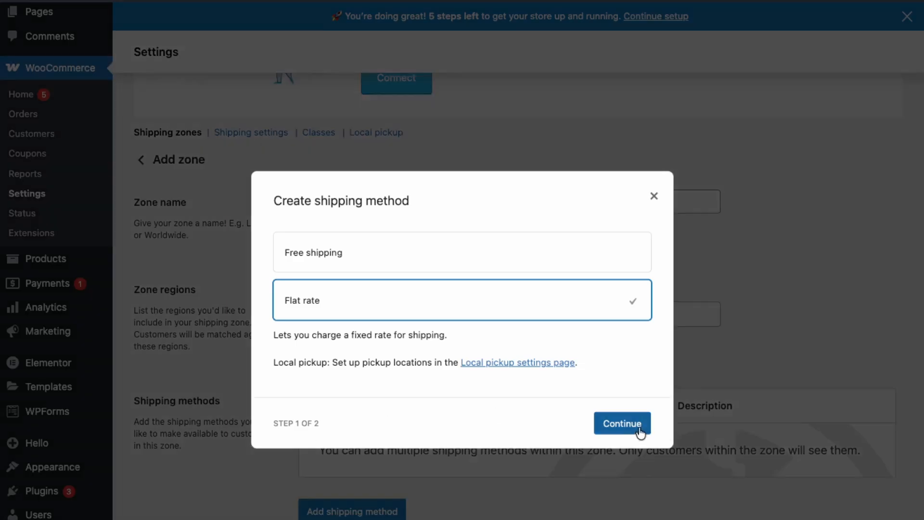
pyautogui.click(639, 428)
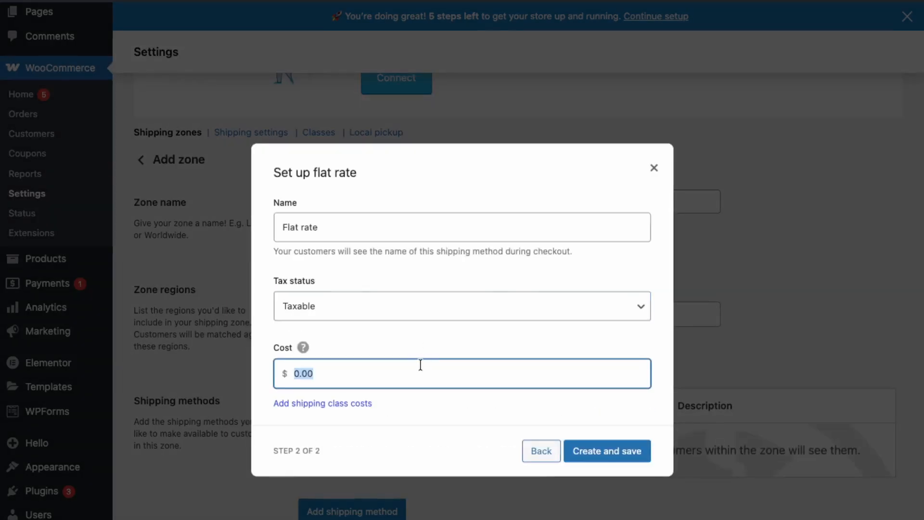
pyautogui.write('20')
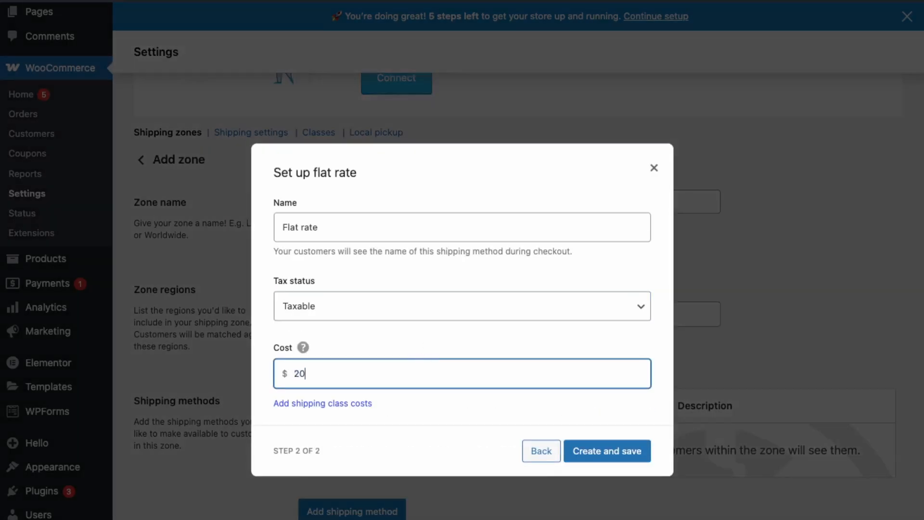
pyautogui.click(634, 452)
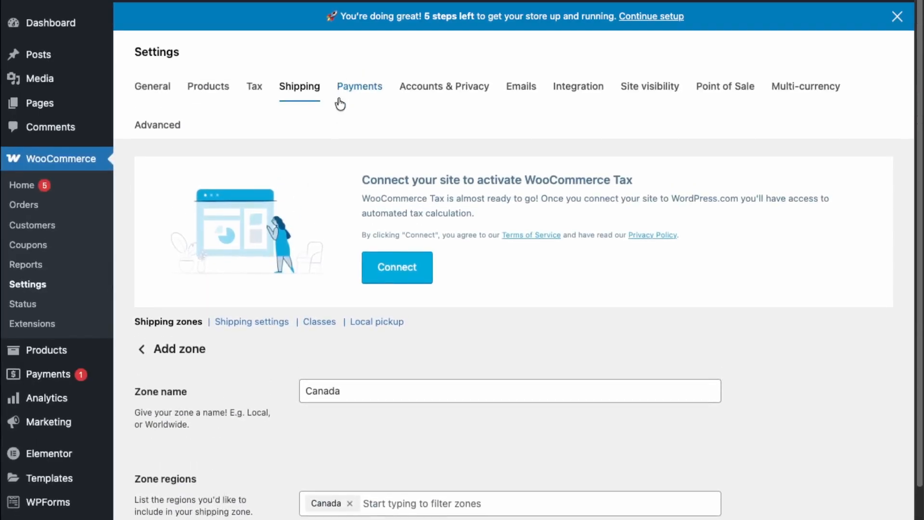
# Step: Review the store's tax options and insert a new row in the standard tax rates table
pyautogui.click(253, 88)
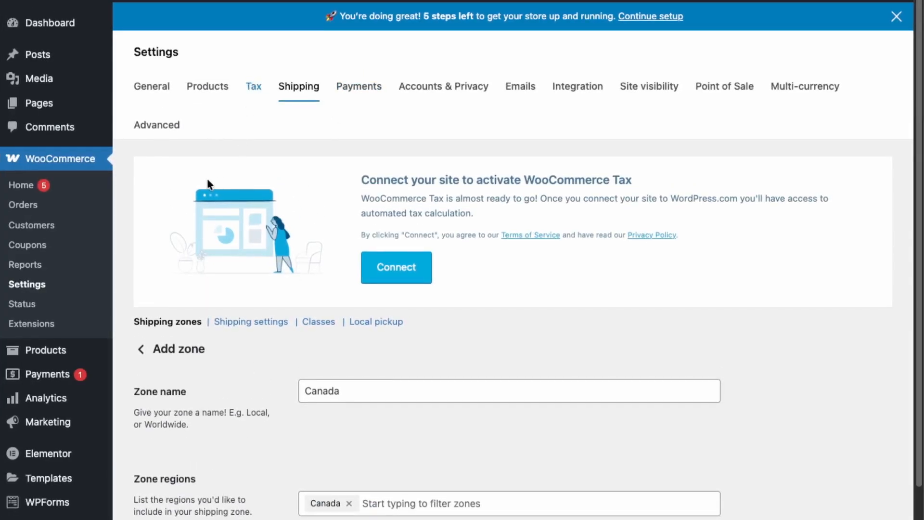
pyautogui.scroll(-5, 501, 402)
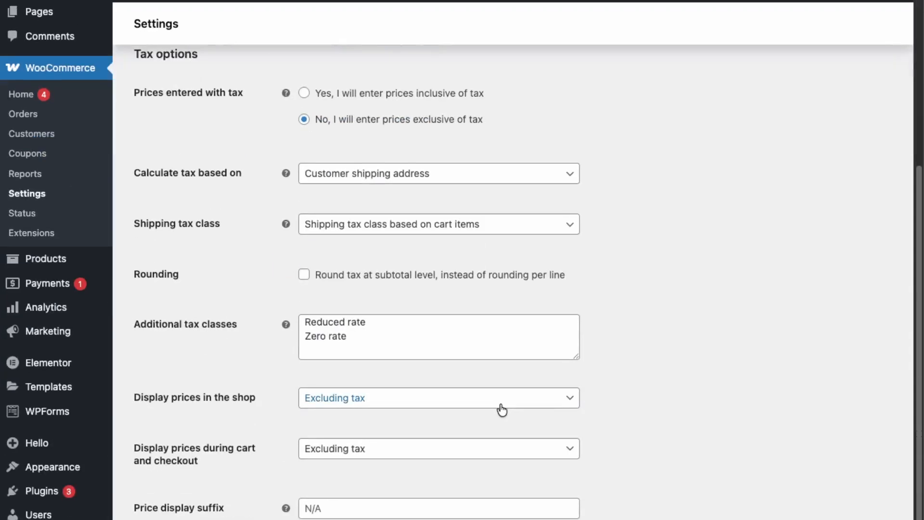
pyautogui.scroll(3, 496, 404)
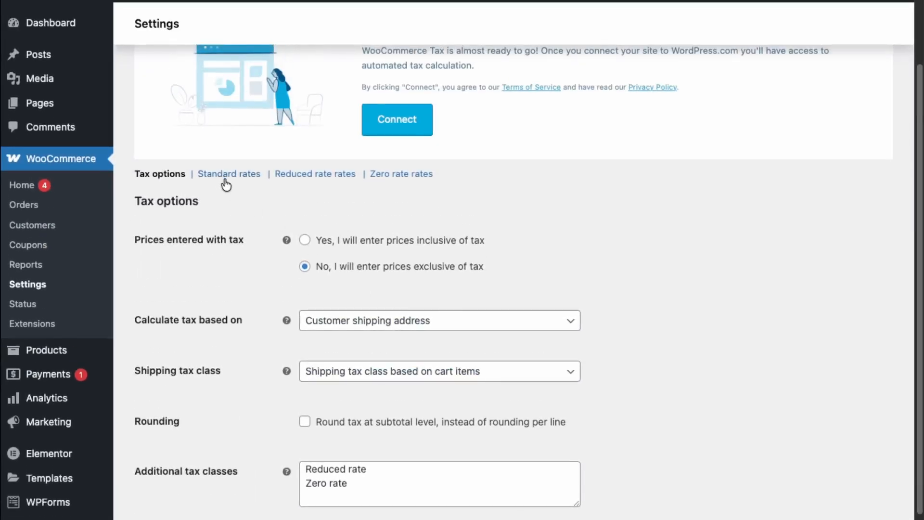
pyautogui.click(229, 176)
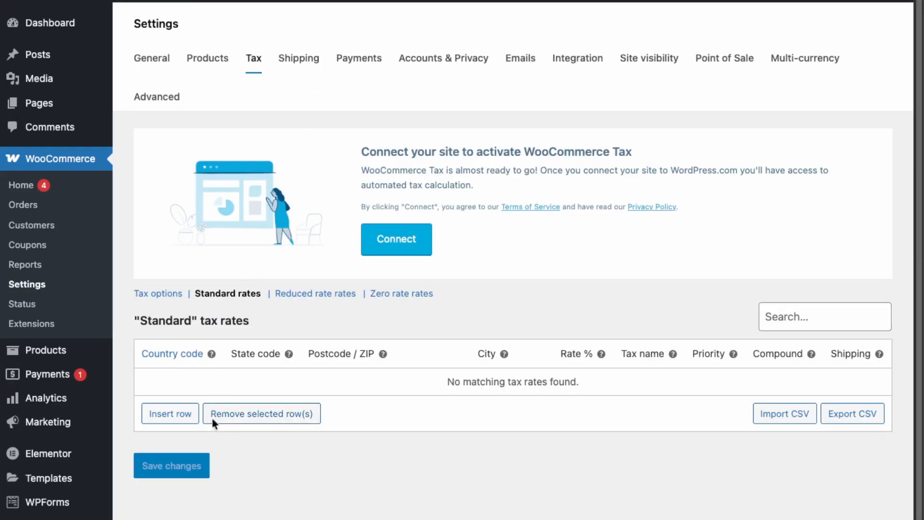
pyautogui.click(168, 416)
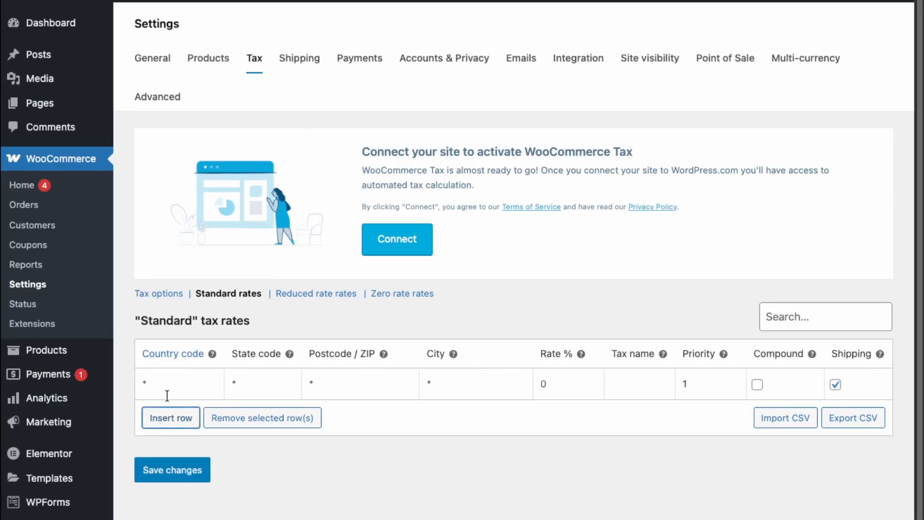
# Step: Fill in the new tax rate with country code CA, state code ON and a 13% rate, and save the changes
pyautogui.write('CA')
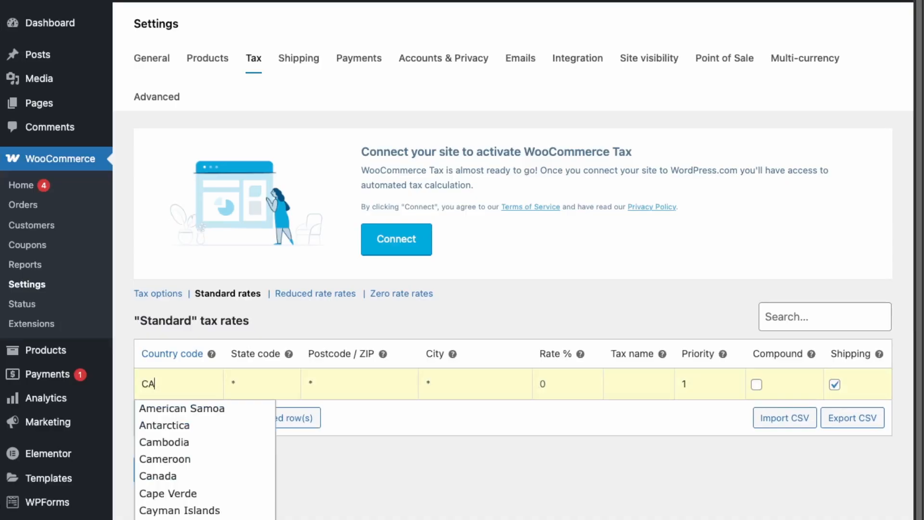
pyautogui.click(259, 386)
pyautogui.write('ON')
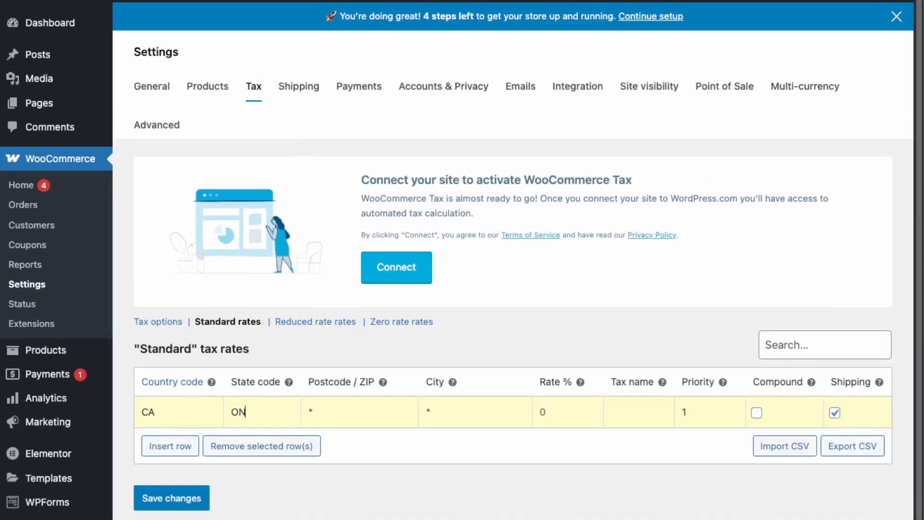
pyautogui.press('Tab')
pyautogui.press('Tab')
pyautogui.press('Tab')
pyautogui.write('13')
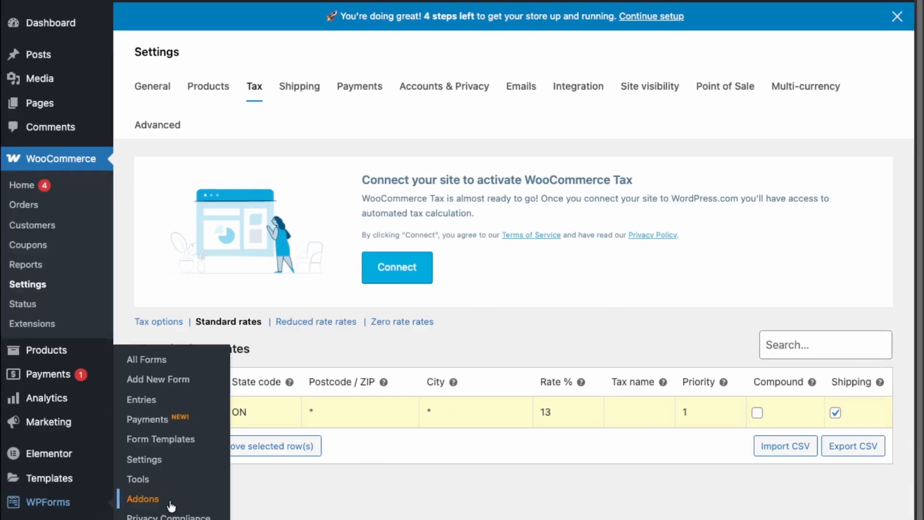
pyautogui.click(145, 506)
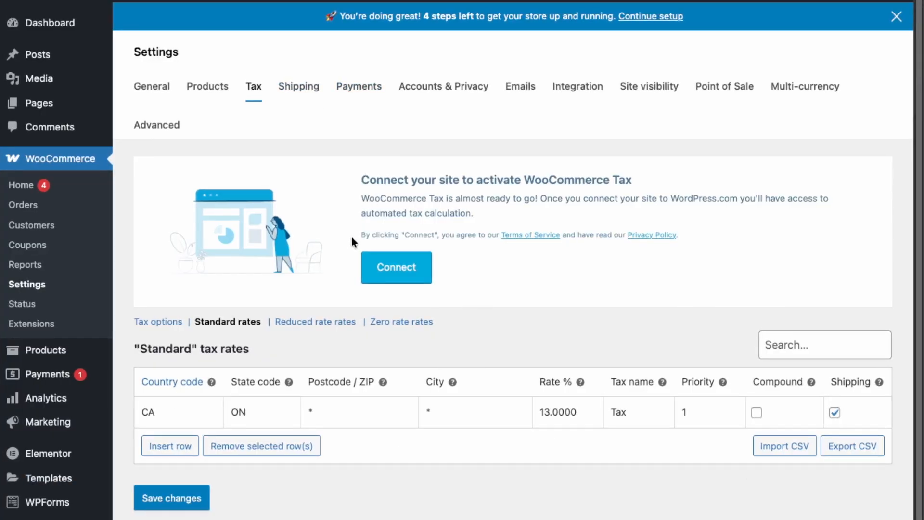
# Step: Examine the accounts and privacy settings for checkout, account creation, erasure requests, privacy policy and personal data retention
pyautogui.click(423, 89)
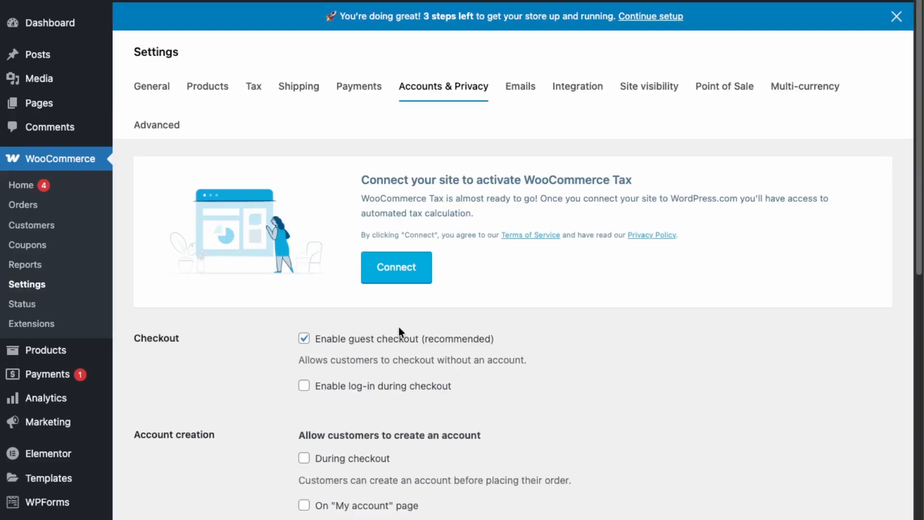
pyautogui.scroll(-3, 399, 329)
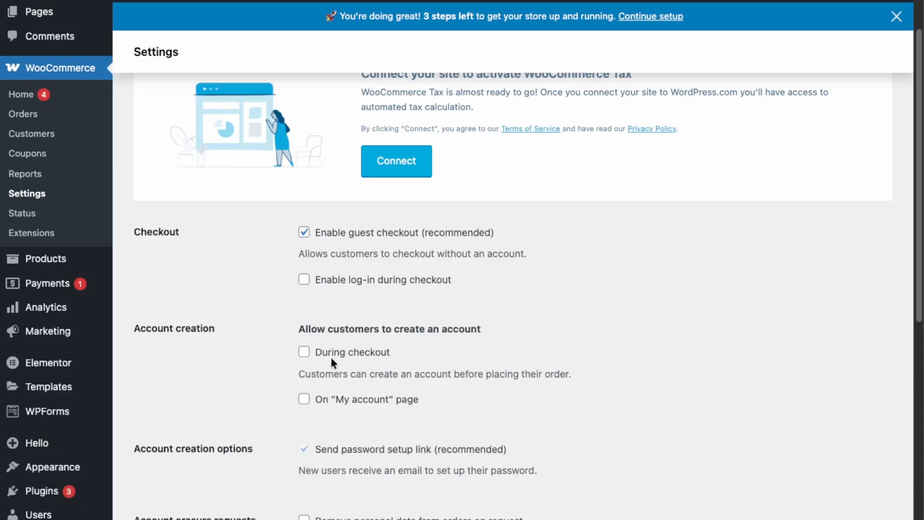
pyautogui.scroll(-6, 346, 400)
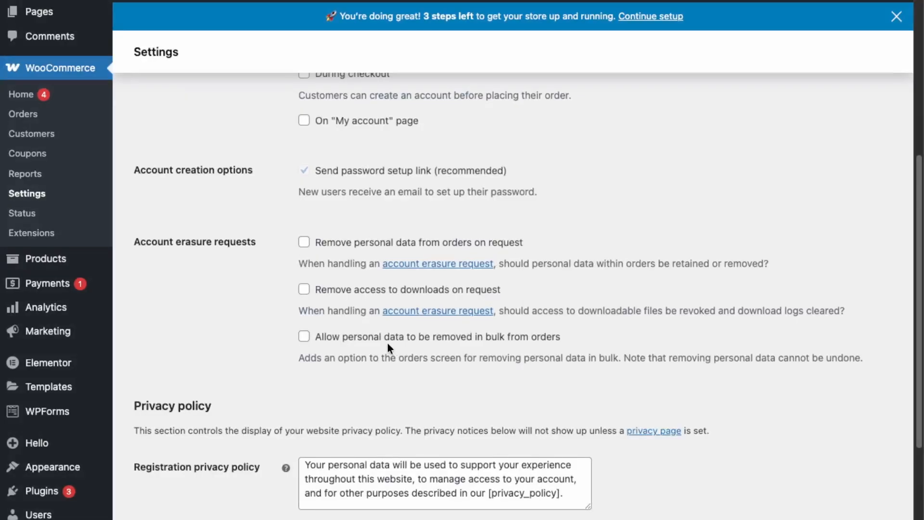
pyautogui.scroll(-8, 388, 340)
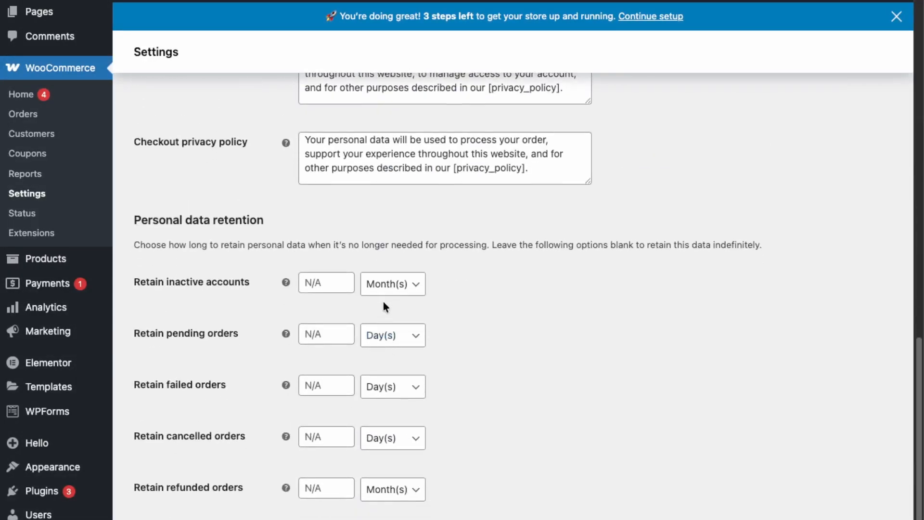
pyautogui.scroll(15, 383, 301)
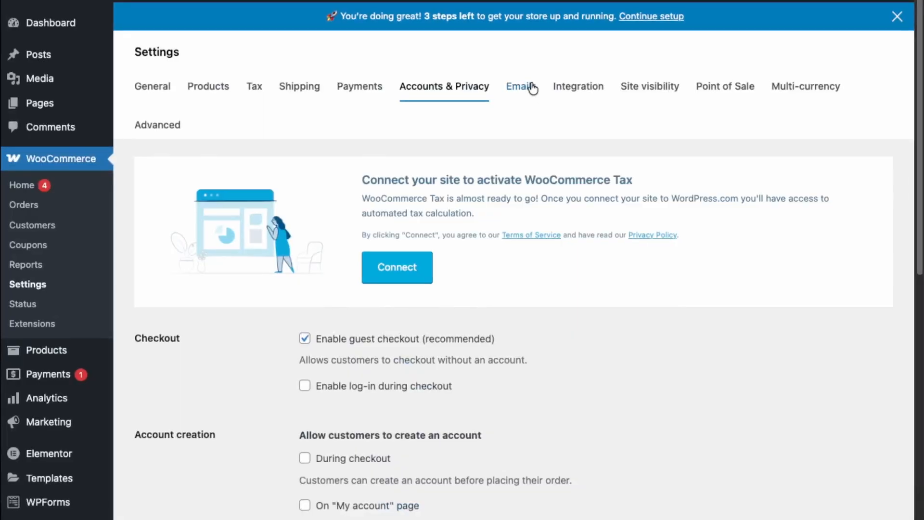
# Step: Examine the store's email notification settings and the list of order and customer emails
pyautogui.click(530, 88)
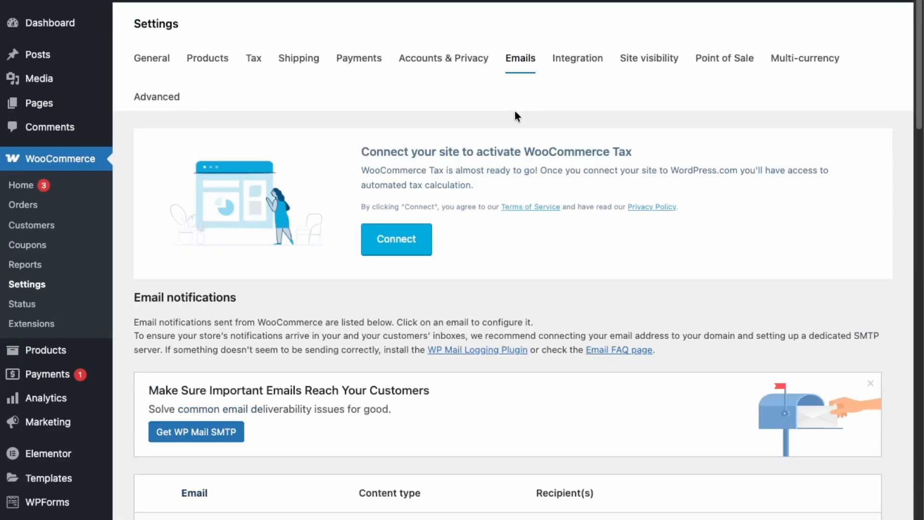
pyautogui.scroll(-8, 451, 432)
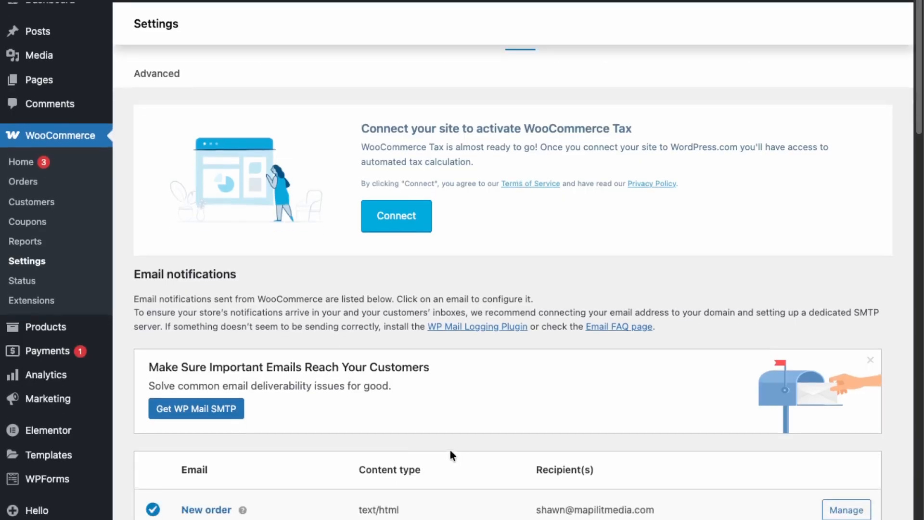
pyautogui.scroll(-6, 448, 429)
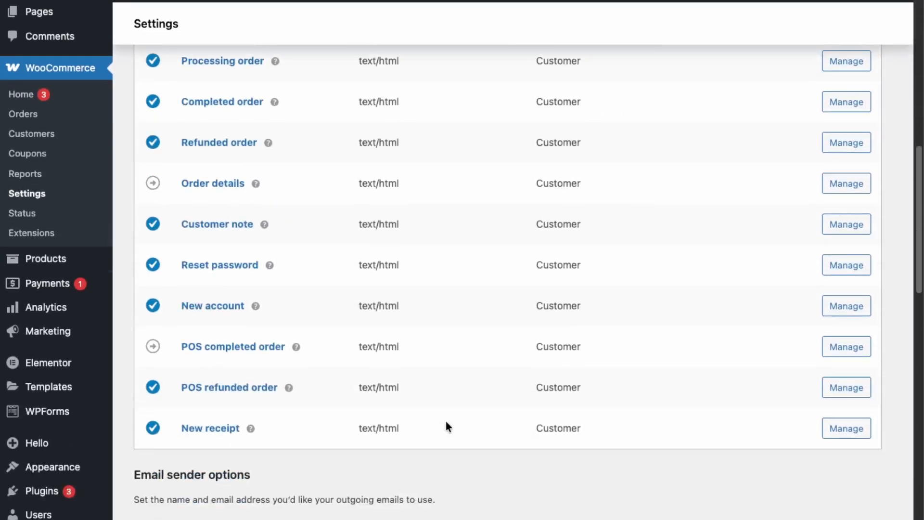
pyautogui.scroll(14, 445, 421)
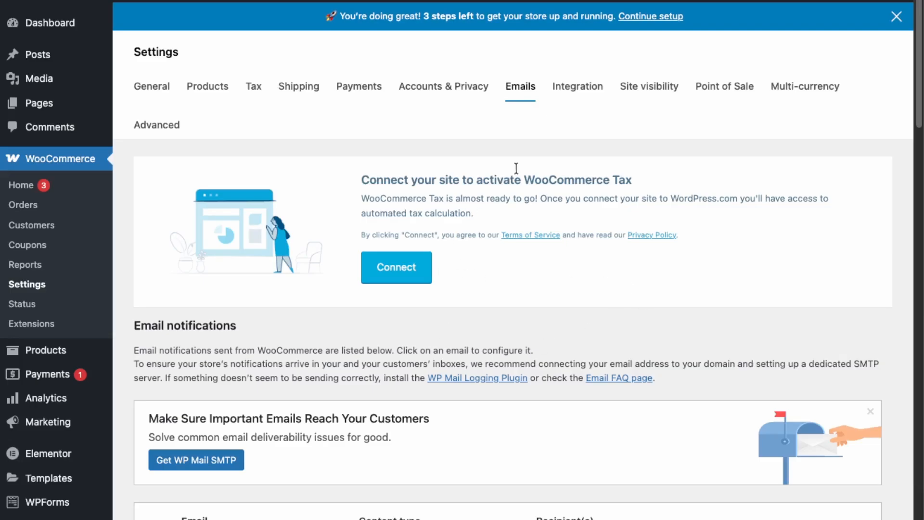
# Step: Change the site visibility from Coming soon to Live and save the changes
pyautogui.click(578, 86)
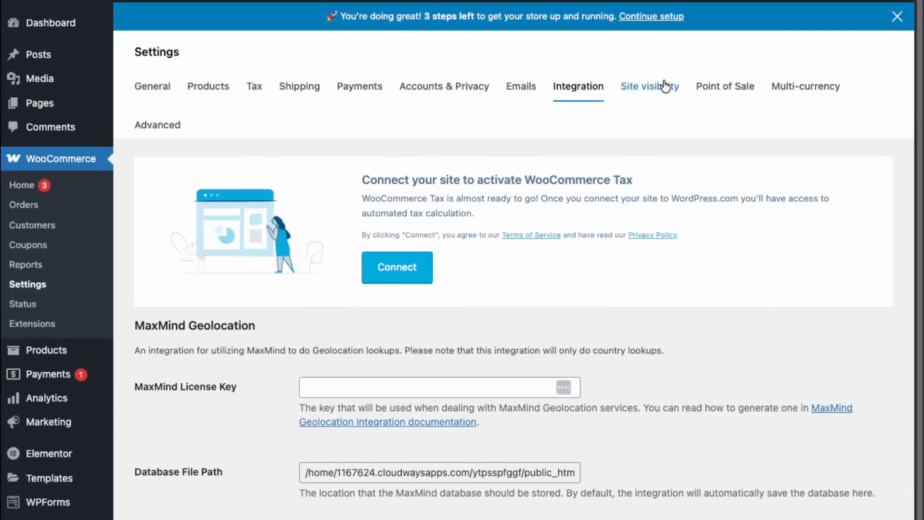
pyautogui.click(645, 102)
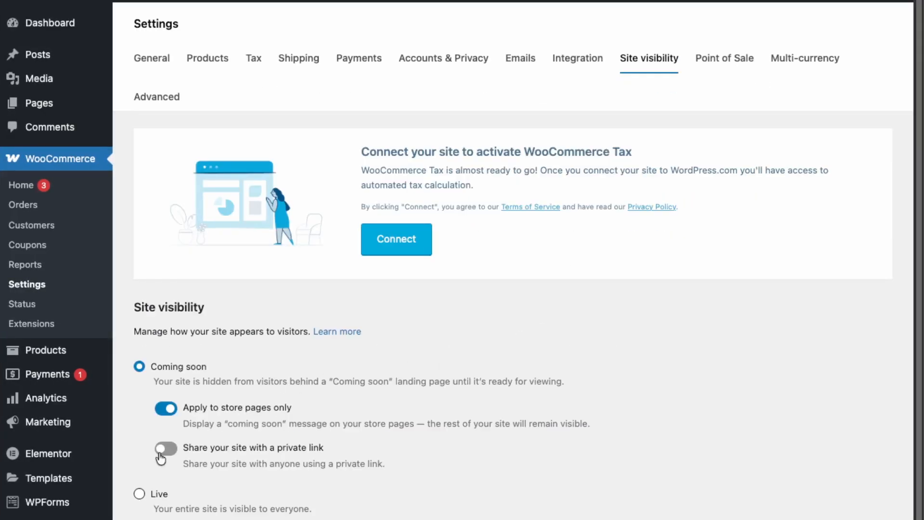
pyautogui.click(155, 494)
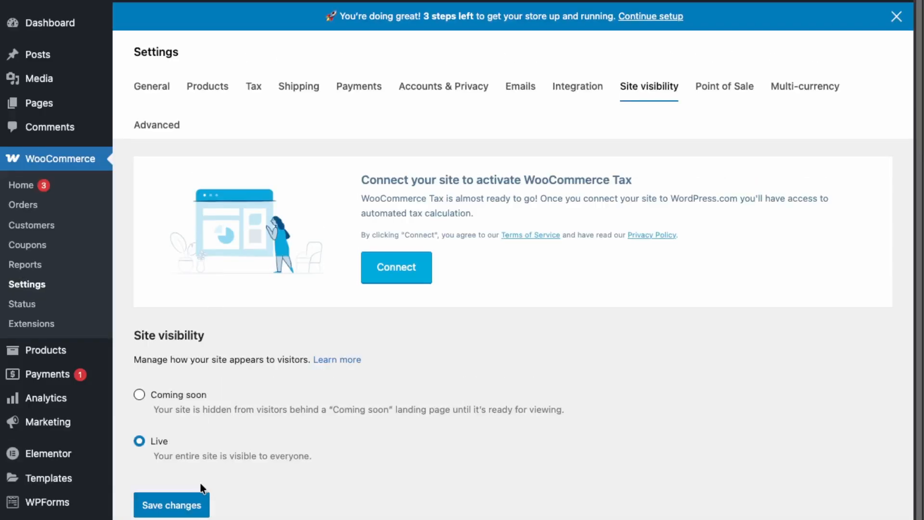
pyautogui.click(201, 508)
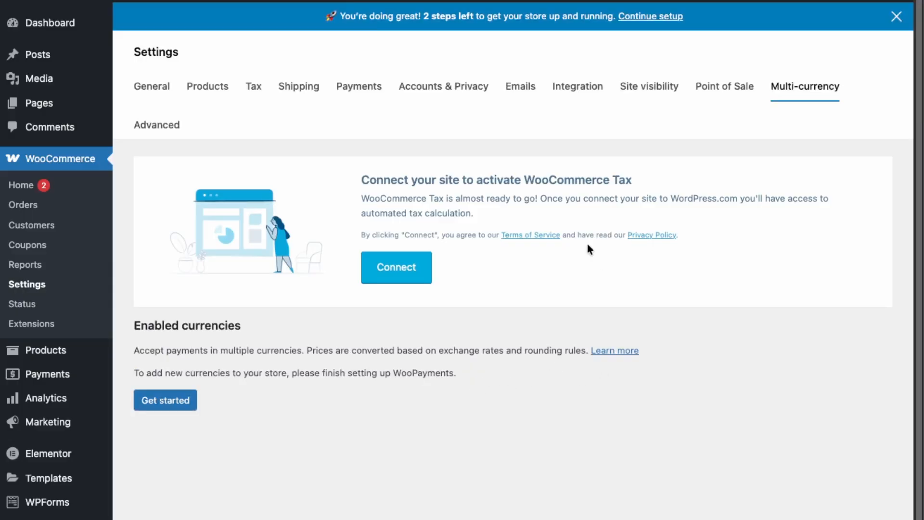
# Step: Examine the advanced page setup settings and open the store's orders list
pyautogui.click(159, 126)
pyautogui.scroll(-15, 290, 406)
pyautogui.scroll(15, 288, 410)
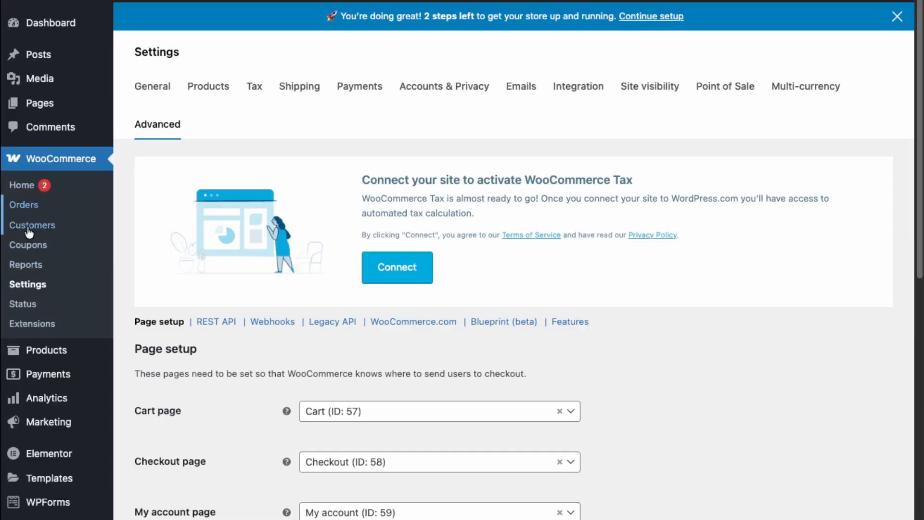
pyautogui.click(30, 212)
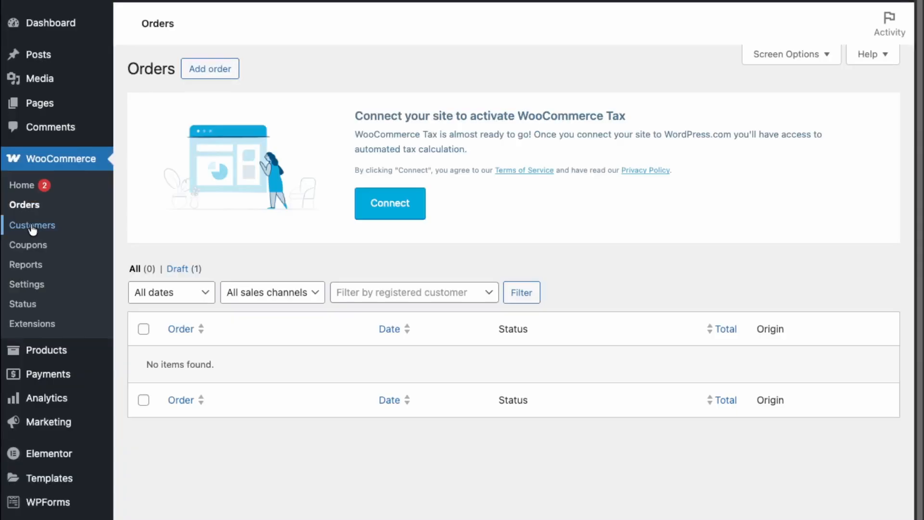
# Step: View the customers page and draft a new coupon with code immigrationlaw, a percentage discount and an amount of 10
pyautogui.click(32, 225)
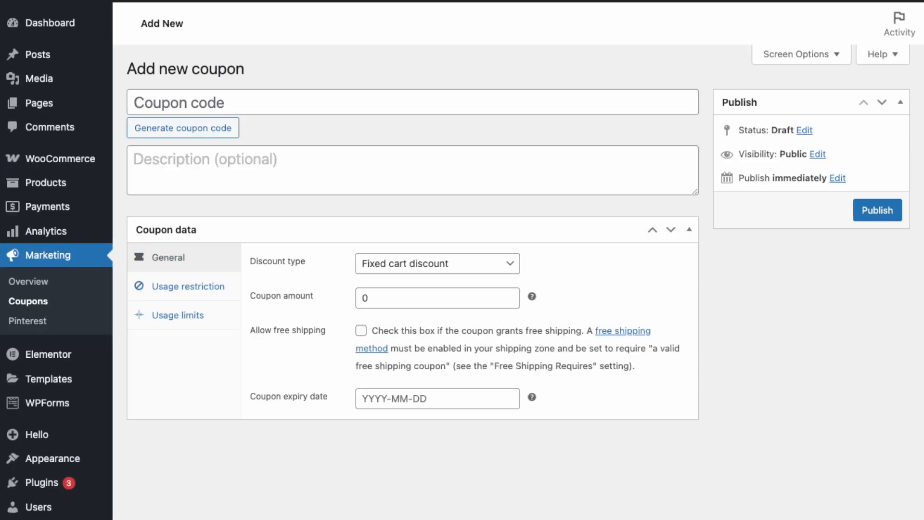
pyautogui.click(606, 102)
pyautogui.write('immigr')
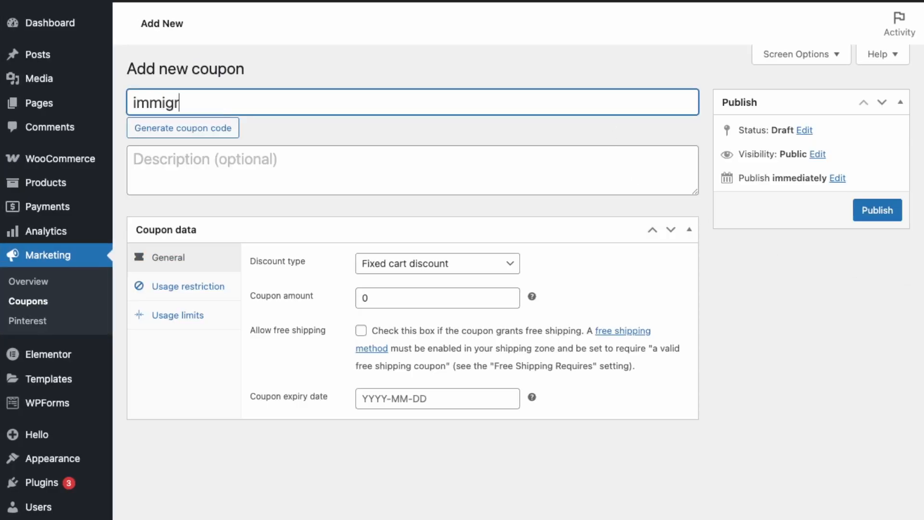
pyautogui.write('ationlaw')
pyautogui.click(423, 264)
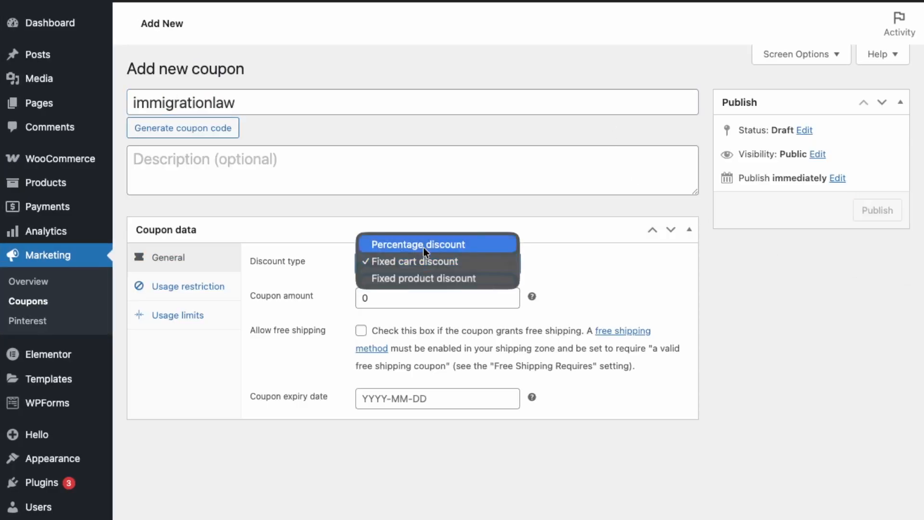
pyautogui.click(423, 245)
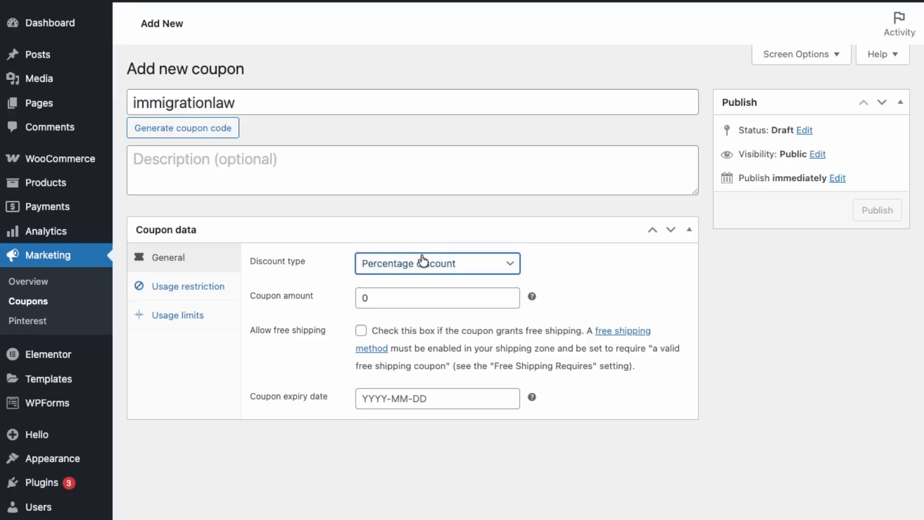
pyautogui.click(418, 262)
pyautogui.click(415, 262)
pyautogui.click(446, 302)
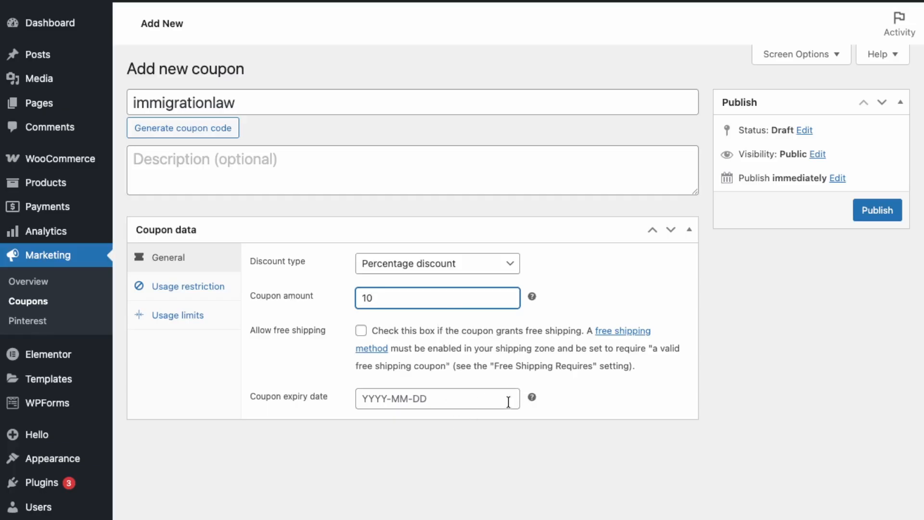
# Step: Review the coupon's usage restrictions and set its usage limit per user to 1
pyautogui.click(211, 286)
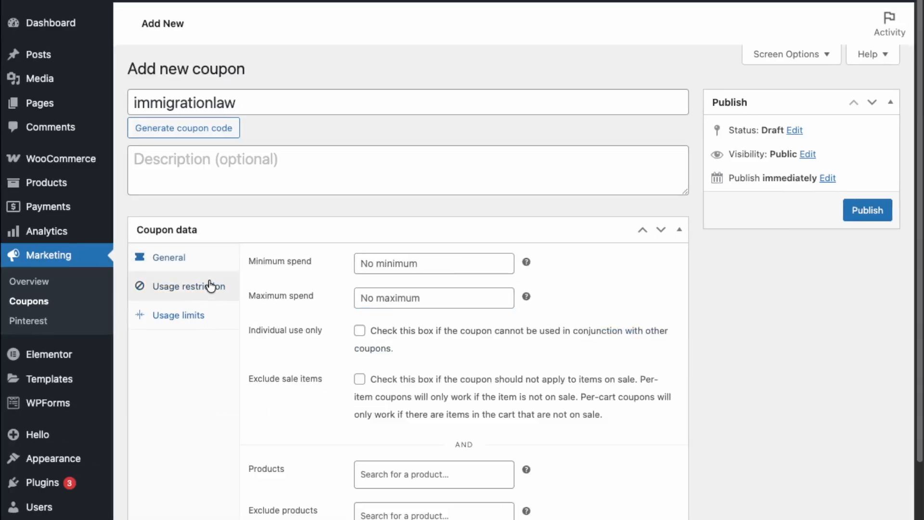
pyautogui.click(201, 321)
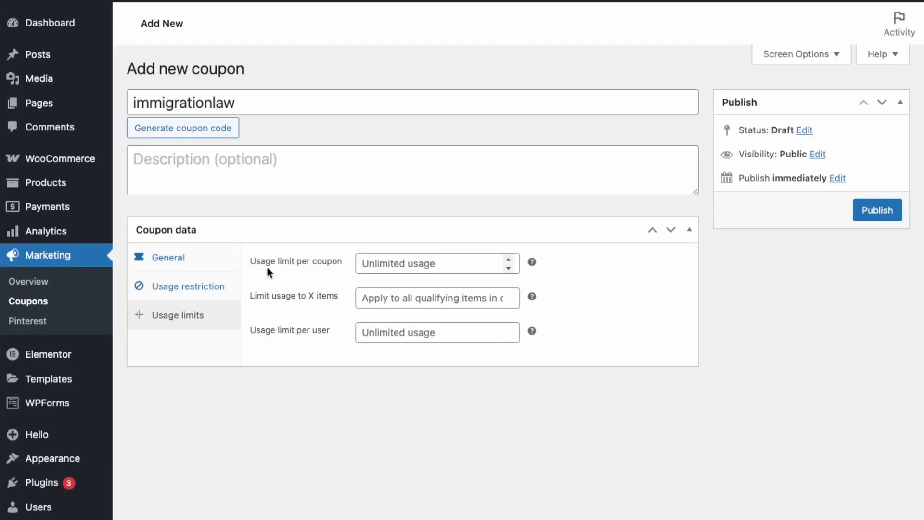
pyautogui.click(398, 332)
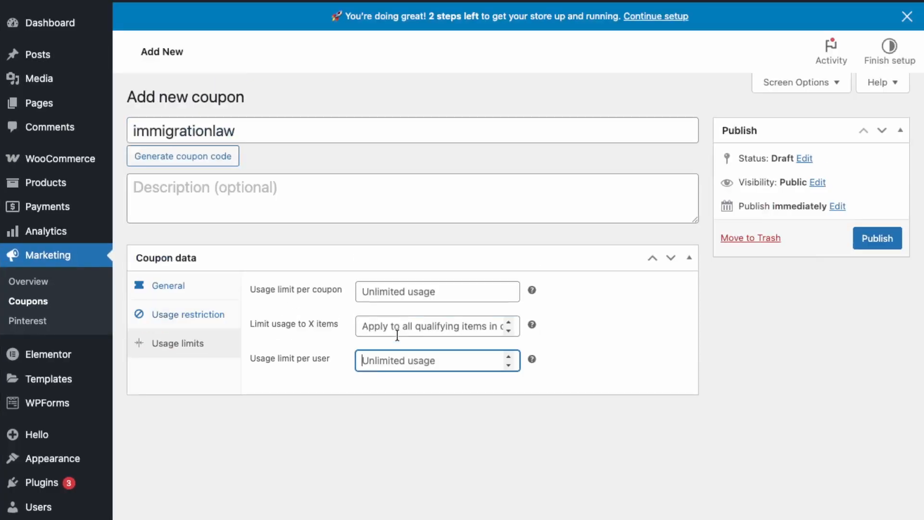
pyautogui.write('1')
pyautogui.click(575, 366)
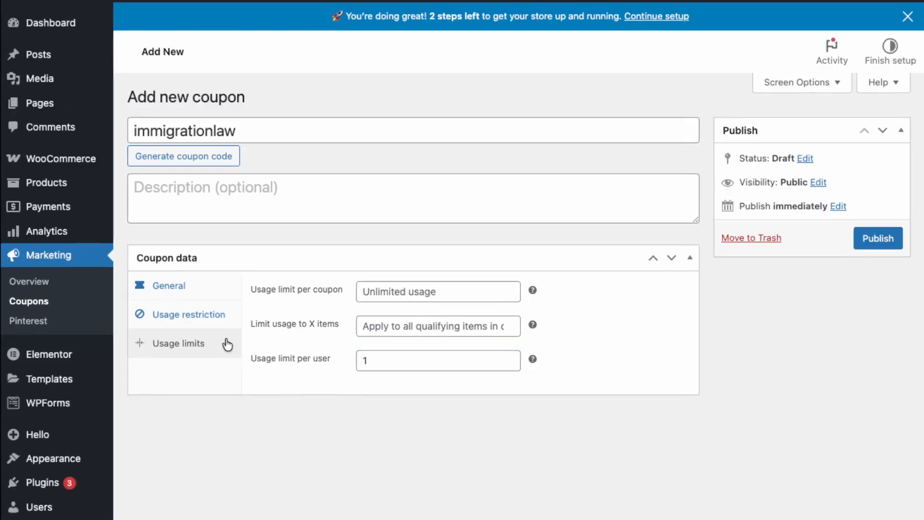
# Step: Check the coupon's spend, product, category and email restrictions and publish the immigrationlaw coupon
pyautogui.click(222, 315)
pyautogui.scroll(-2, 325, 362)
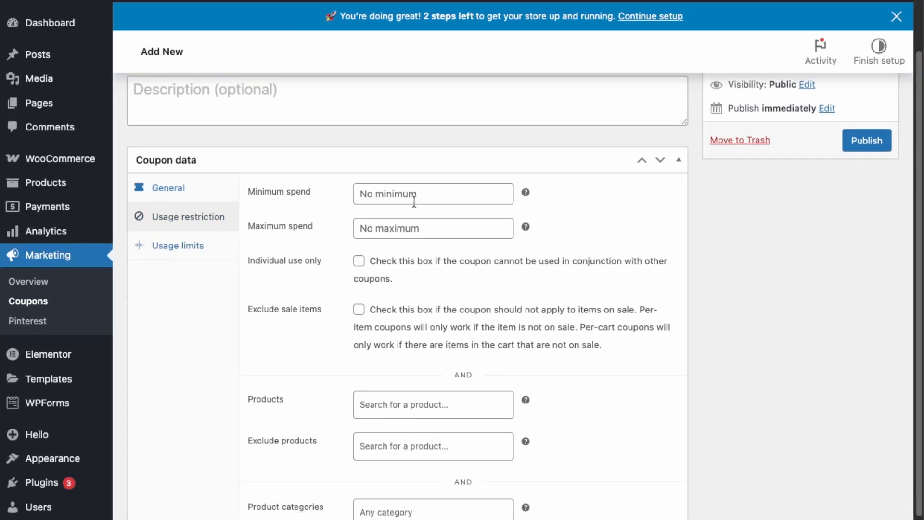
pyautogui.scroll(-4, 358, 488)
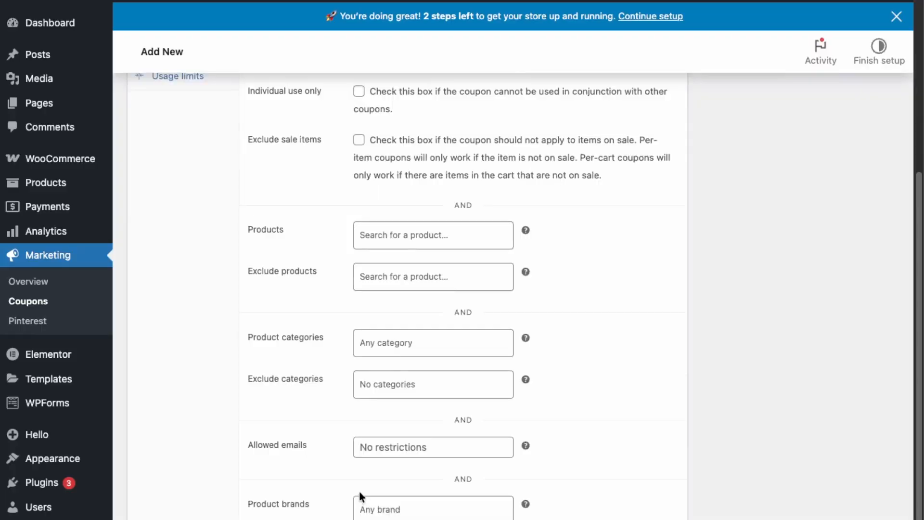
pyautogui.scroll(6, 359, 490)
pyautogui.click(866, 239)
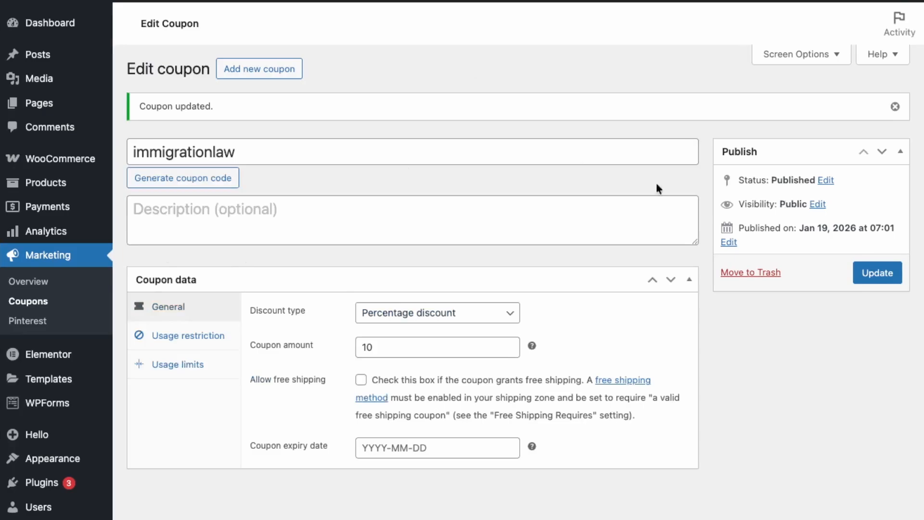
# Step: Examine the store's system status report, including the WordPress and server environment details
pyautogui.moveTo(61, 158)
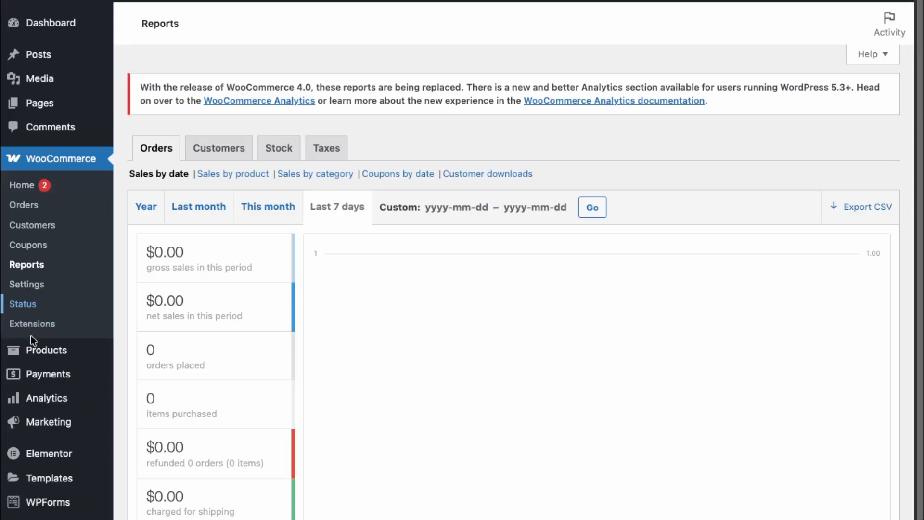
pyautogui.click(30, 310)
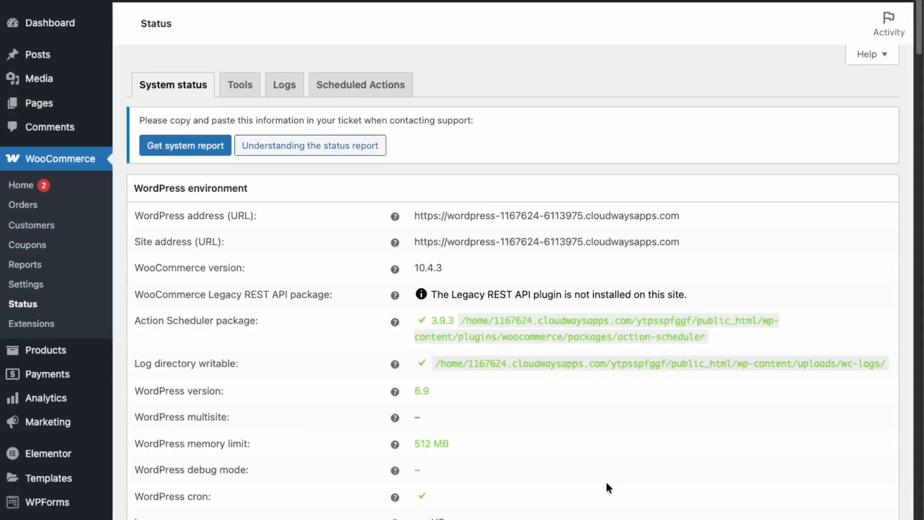
pyautogui.scroll(-6, 598, 488)
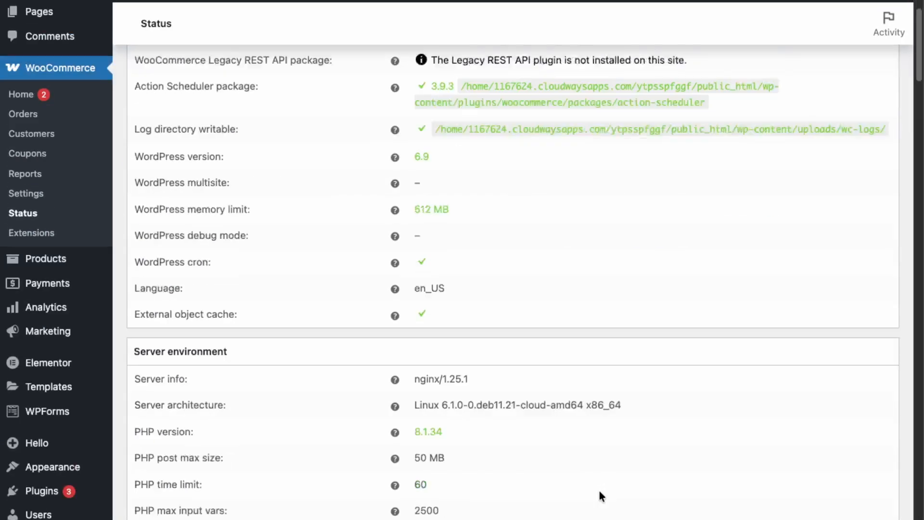
pyautogui.scroll(6, 599, 492)
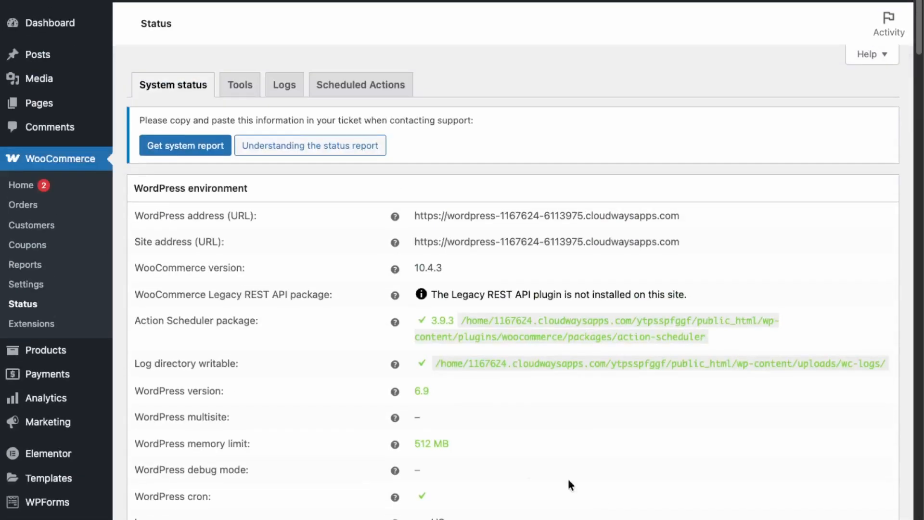
# Step: Browse the extensions offered in the WooCommerce Marketplace
pyautogui.click(34, 325)
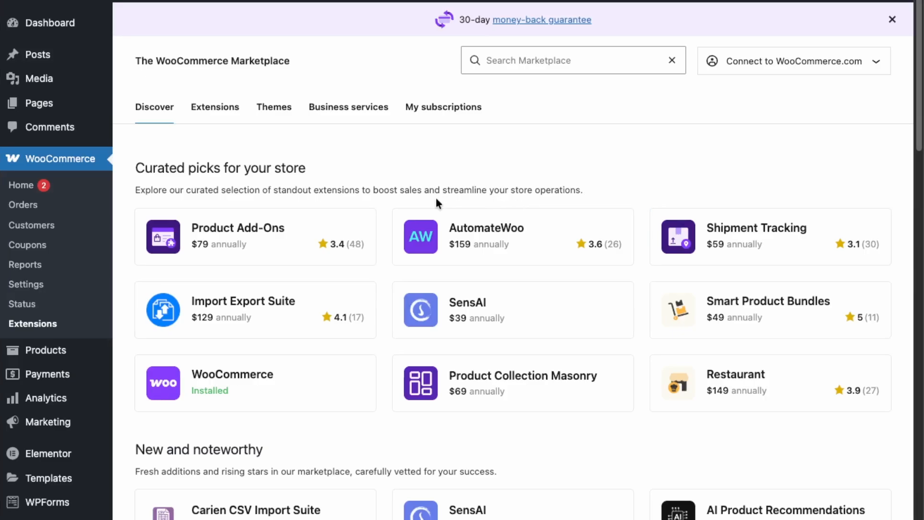
pyautogui.click(219, 116)
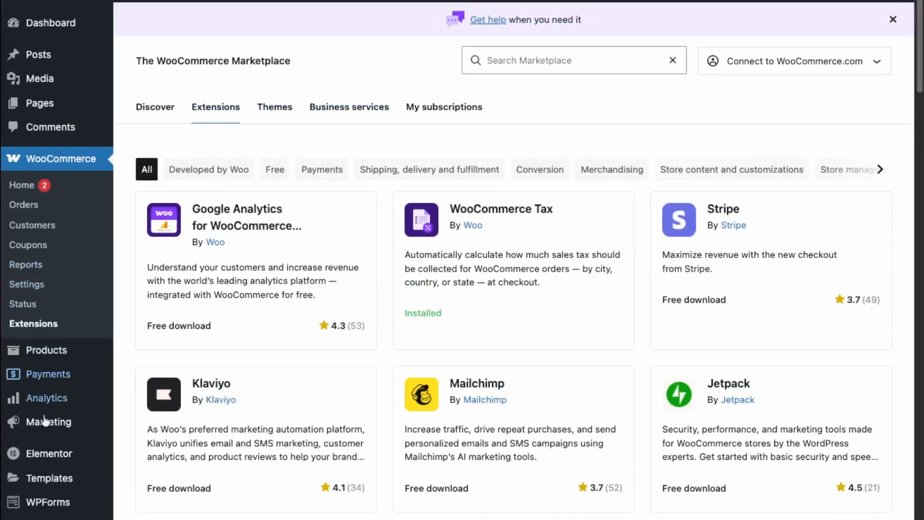
pyautogui.scroll(-3, 66, 473)
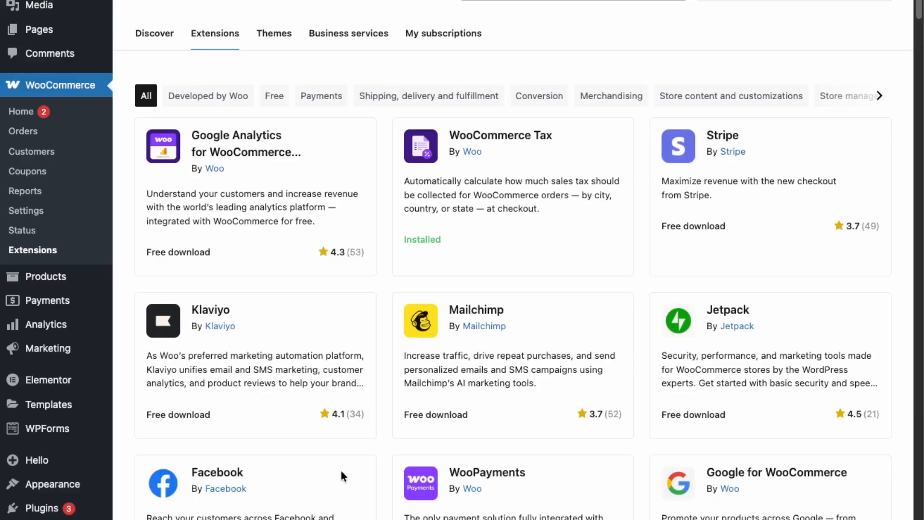
pyautogui.scroll(-3, 341, 474)
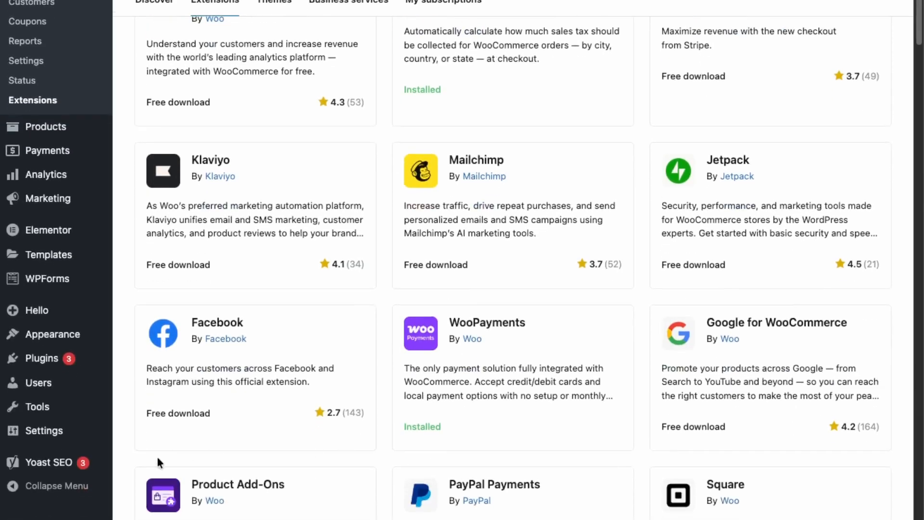
pyautogui.scroll(3, 168, 329)
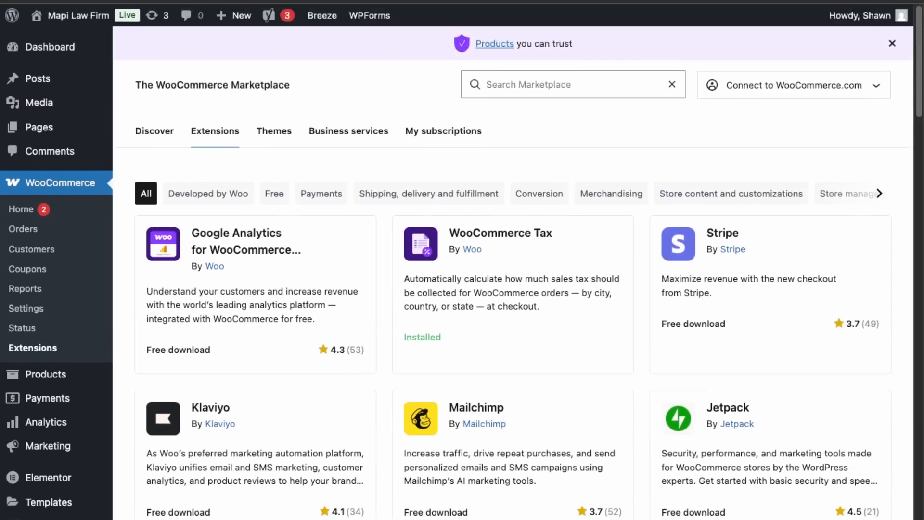
# Step: Visit the live store, add one Immigration Consultation – 1 hour to the cart and proceed to checkout
pyautogui.moveTo(72, 22)
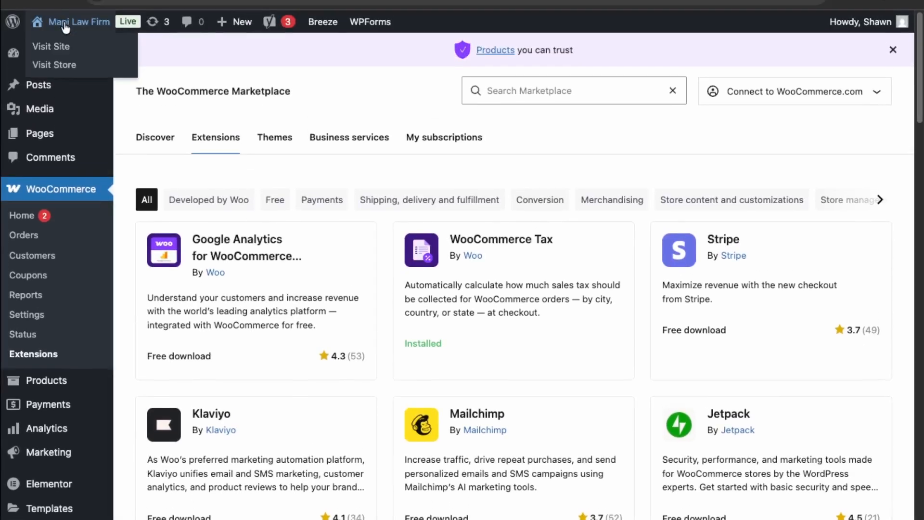
pyautogui.click(61, 62)
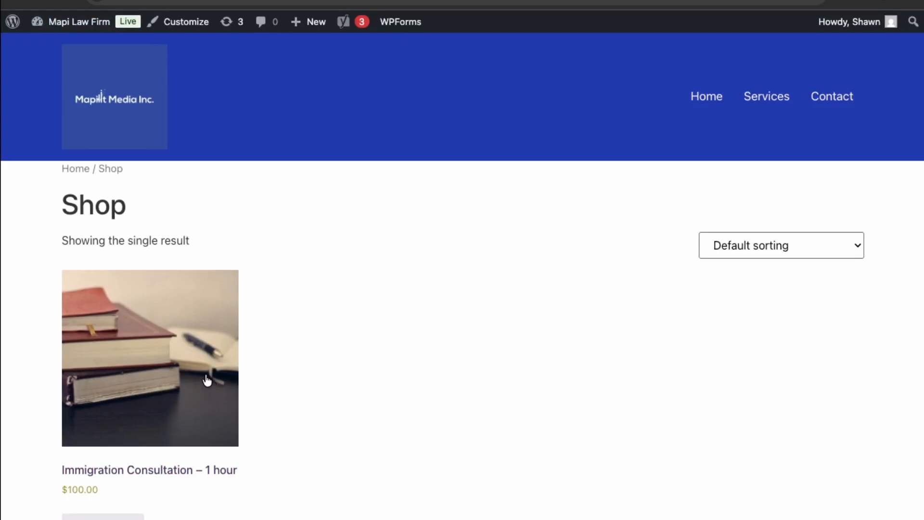
pyautogui.click(187, 380)
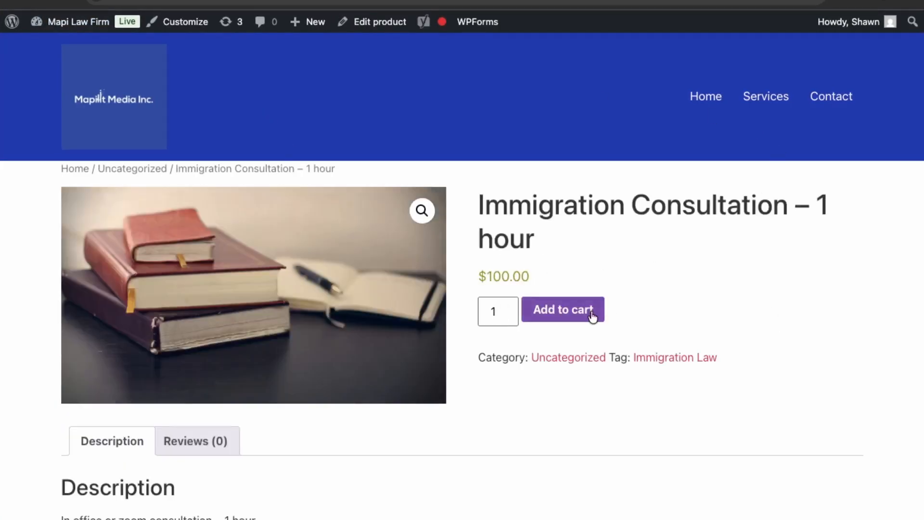
pyautogui.click(593, 317)
pyautogui.click(794, 211)
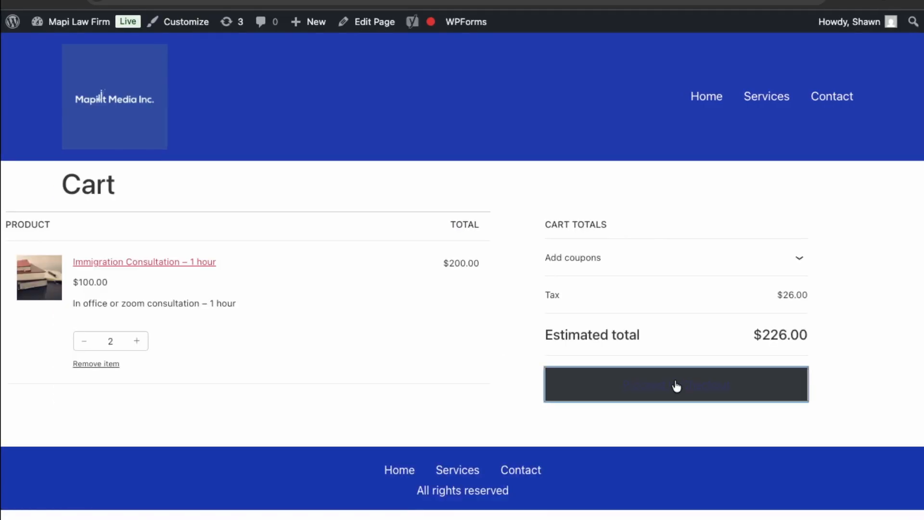
pyautogui.click(676, 384)
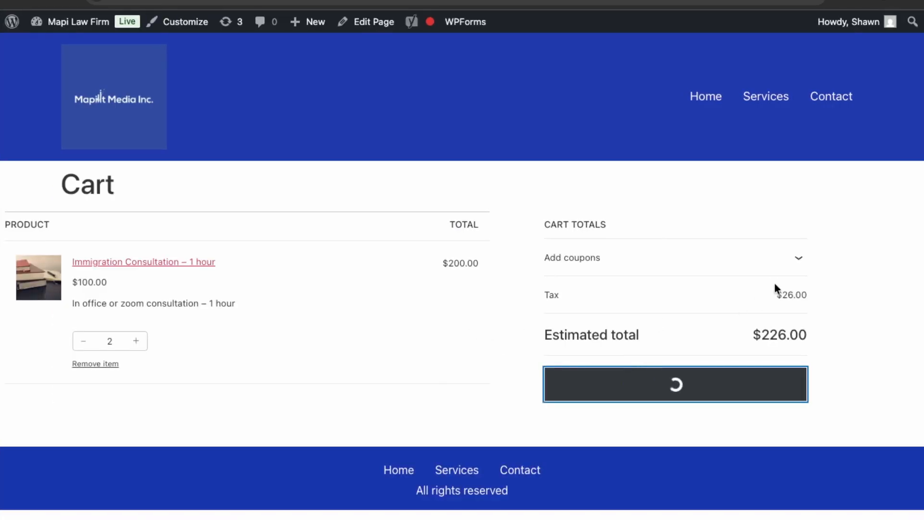
# Step: Try to place the order with the billing fields left empty and examine the checkout's required fields and payment options
pyautogui.scroll(-3, 375, 362)
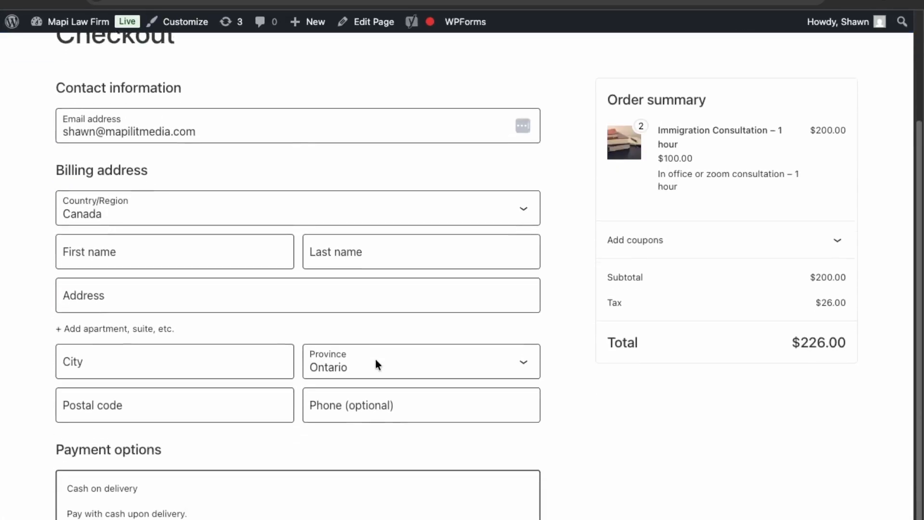
pyautogui.click(368, 519)
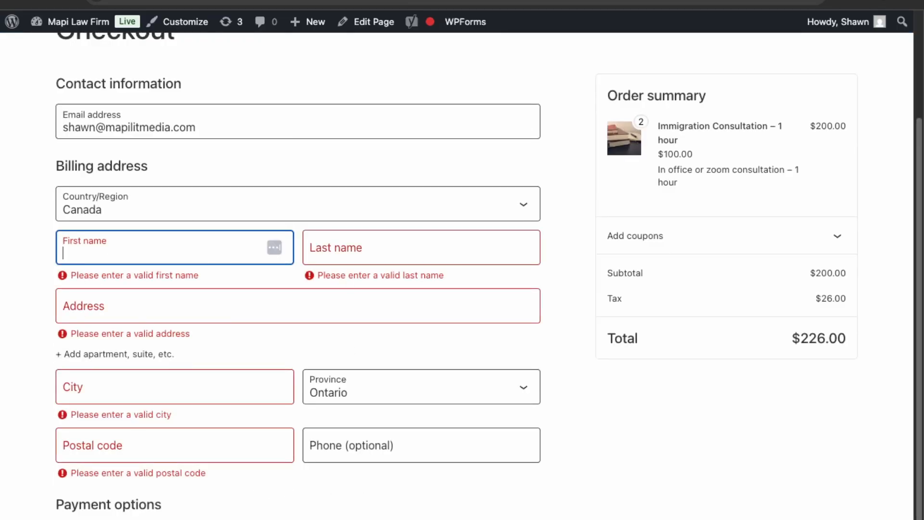
pyautogui.scroll(-2, 178, 489)
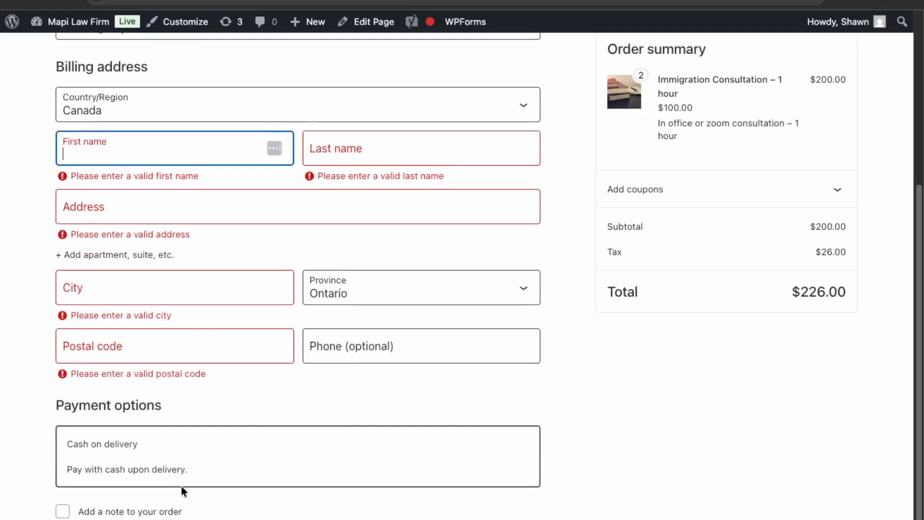
pyautogui.scroll(5, 182, 472)
# Step: Add the Shop page to the site's Main Menu and place it between Services and Contact
pyautogui.moveTo(72, 28)
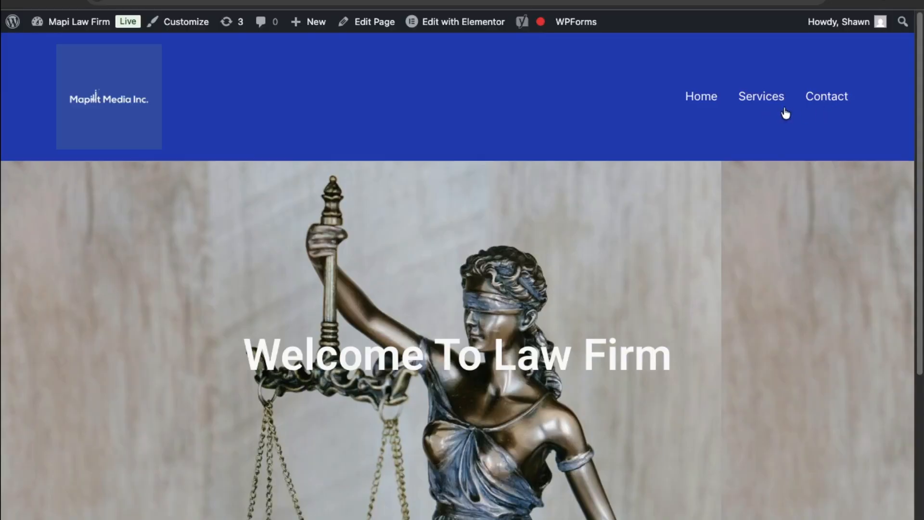
pyautogui.moveTo(87, 25)
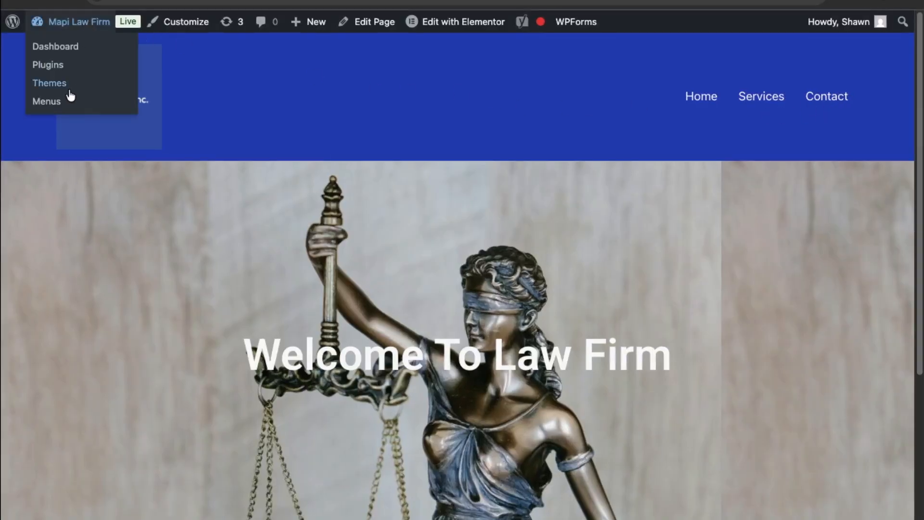
pyautogui.click(47, 101)
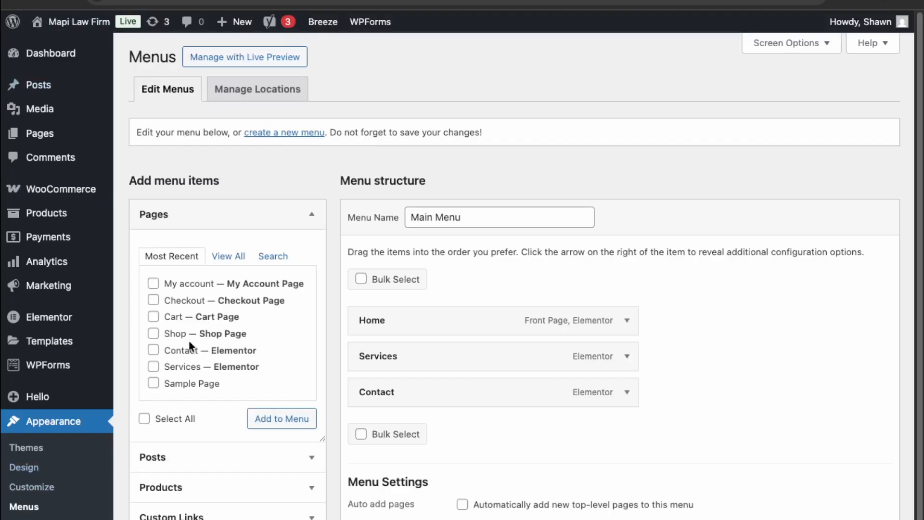
pyautogui.click(152, 334)
pyautogui.click(311, 424)
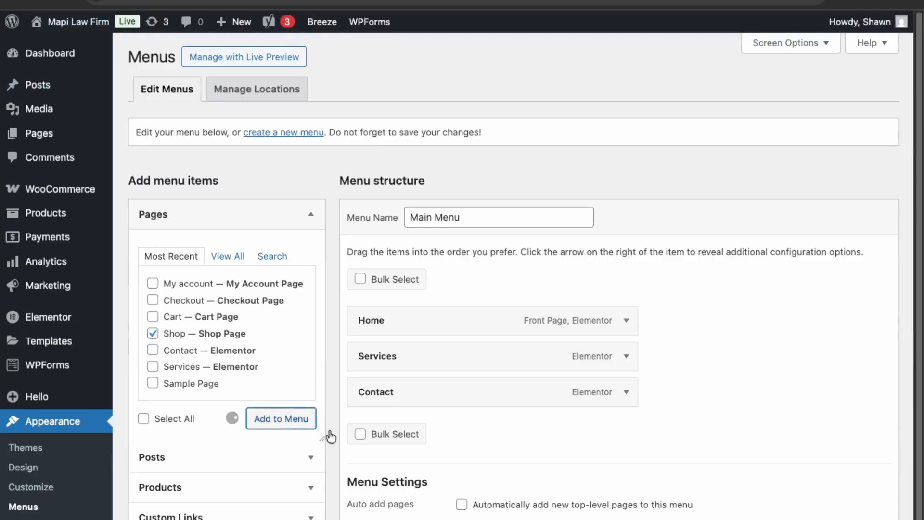
pyautogui.moveTo(488, 419); pyautogui.dragTo(481, 388)
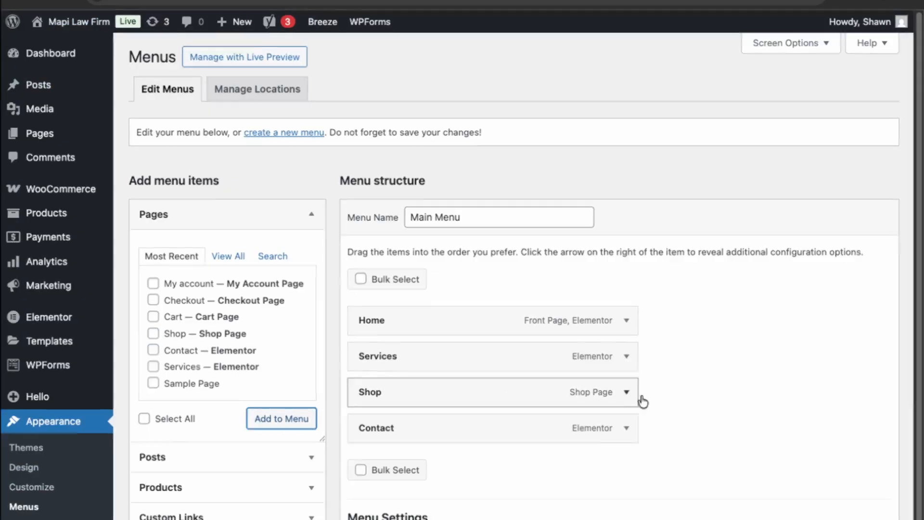
# Step: Change the navigation label of the Shop page item in the Main Menu to Services
pyautogui.click(627, 392)
pyautogui.moveTo(438, 438); pyautogui.dragTo(341, 439)
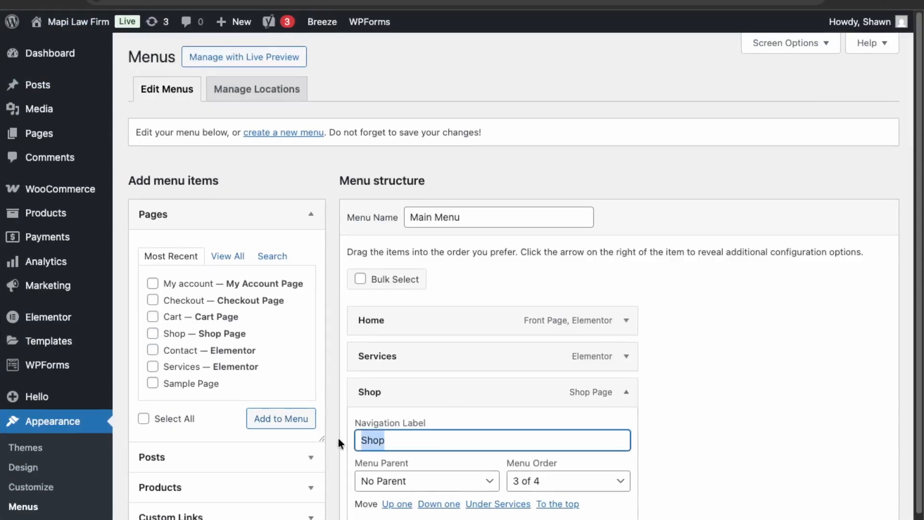
pyautogui.write('S')
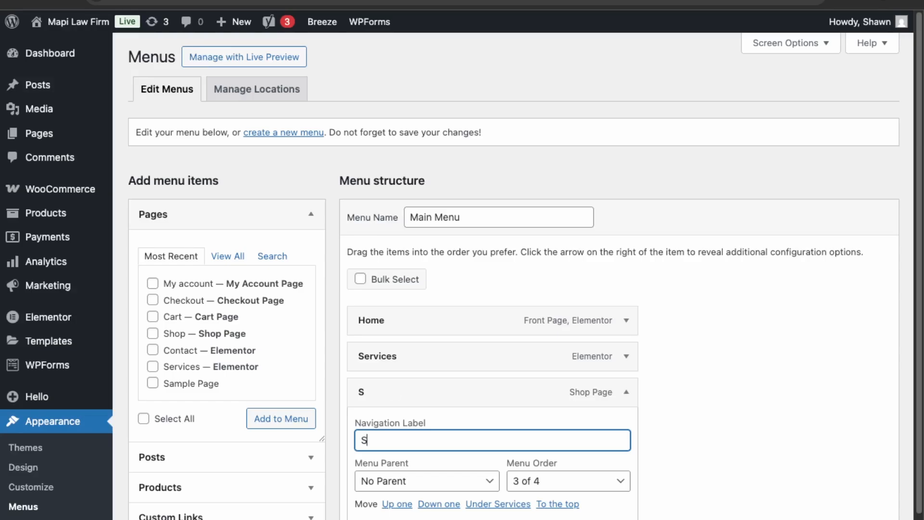
pyautogui.press('BackSpace')
pyautogui.write('Services')
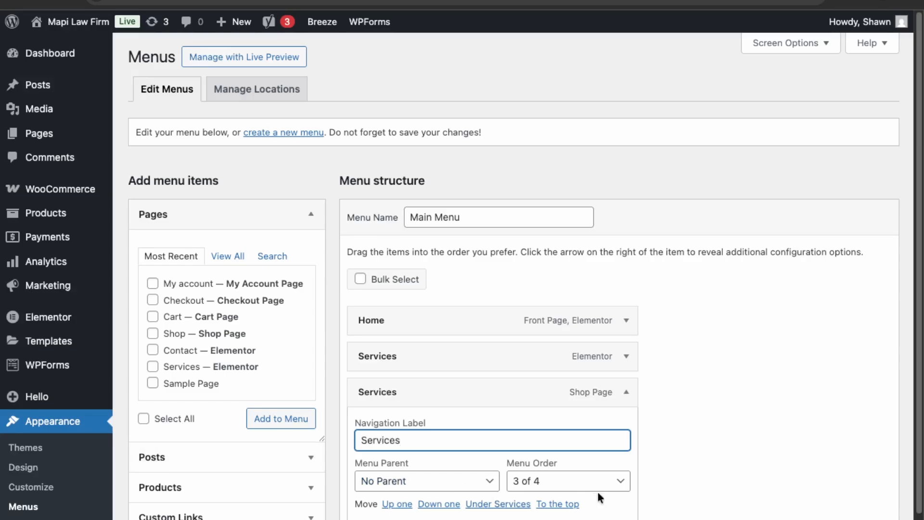
# Step: Remove the original Elementor Services item from the Main Menu and save the menu
pyautogui.click(627, 355)
pyautogui.click(371, 519)
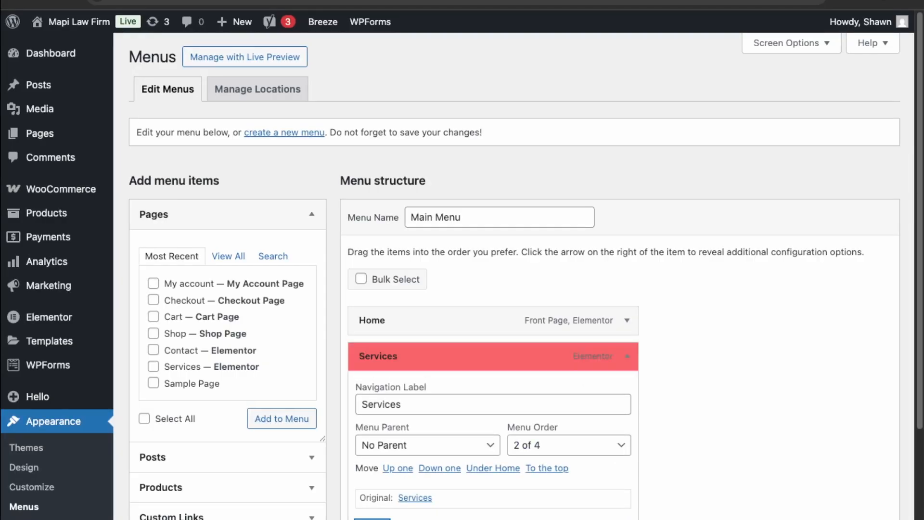
pyautogui.scroll(-1, 514, 277)
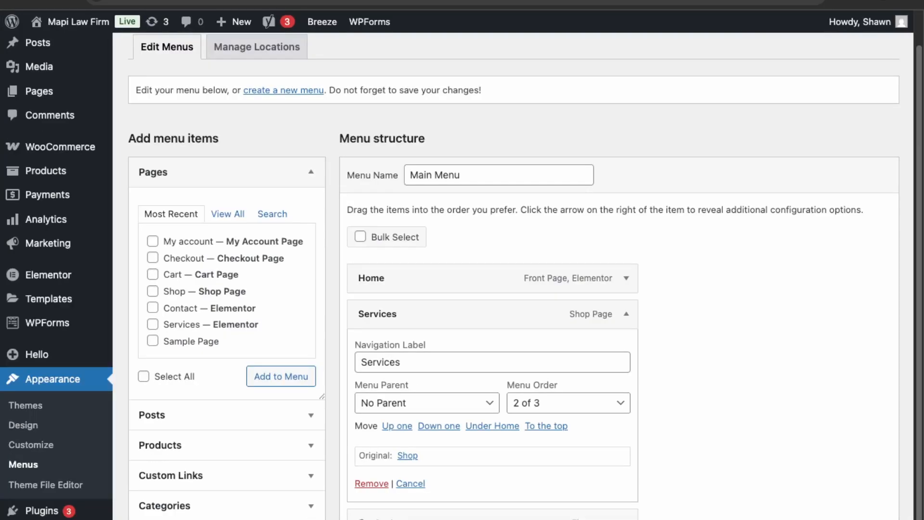
pyautogui.click(874, 519)
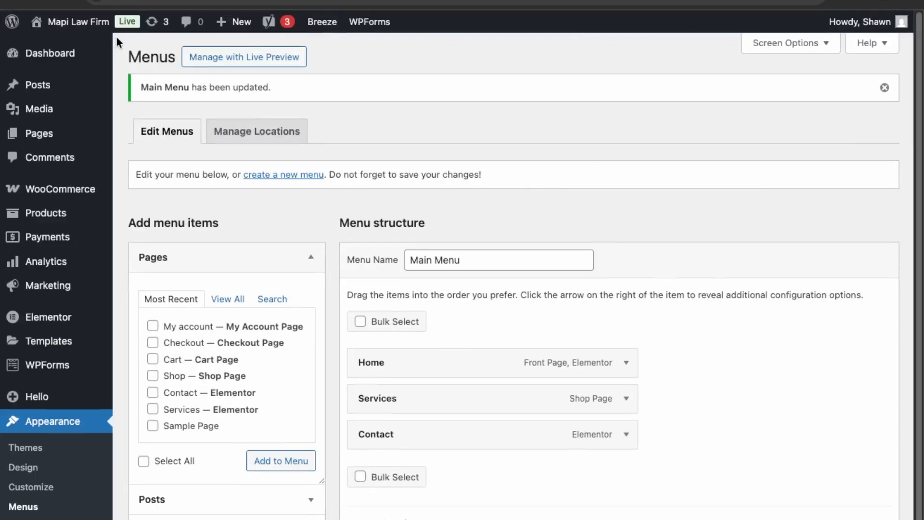
# Step: Visit the live site and open Services from its navigation to check which page it leads to
pyautogui.moveTo(61, 31)
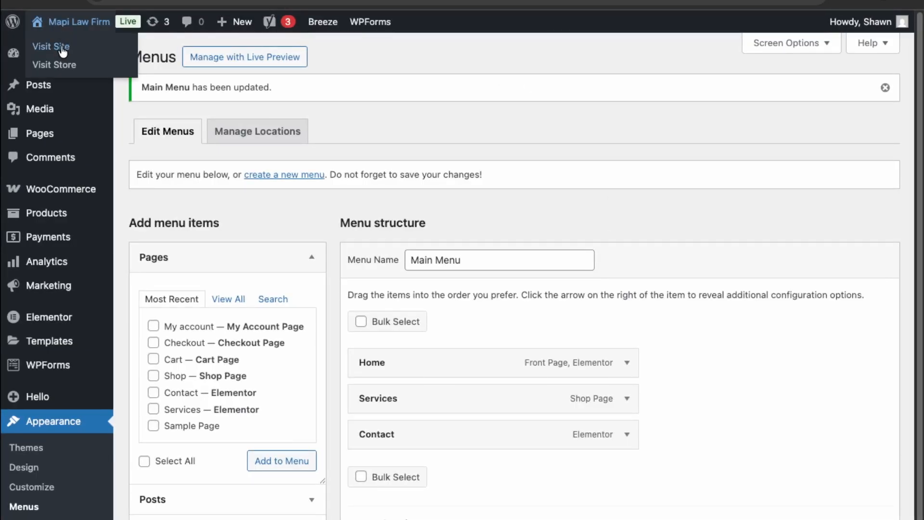
pyautogui.click(61, 49)
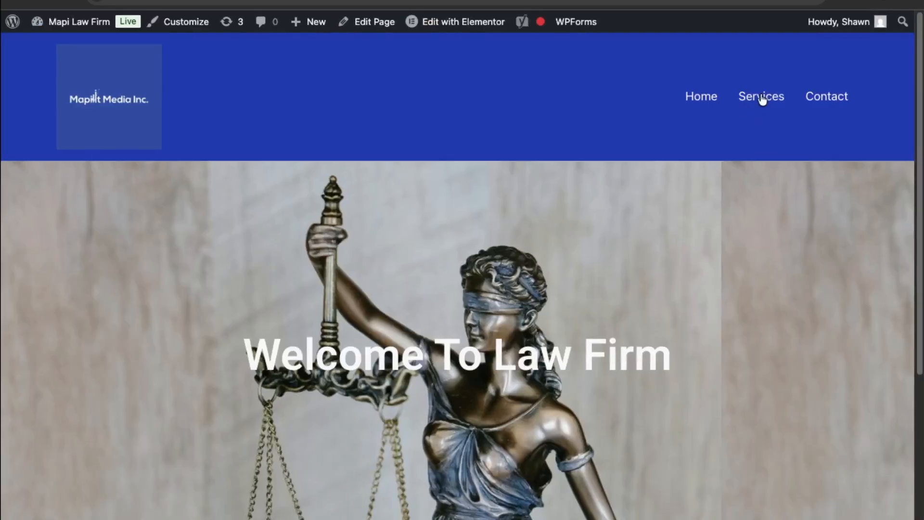
pyautogui.click(761, 97)
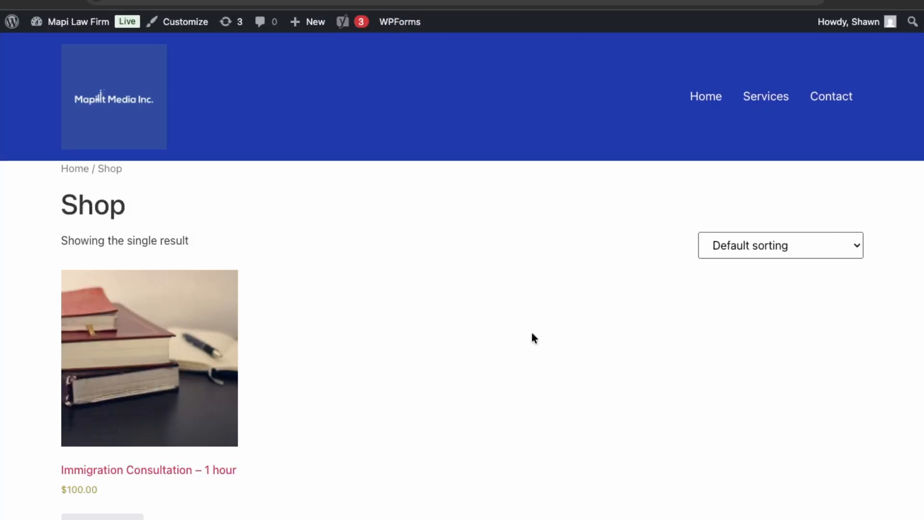